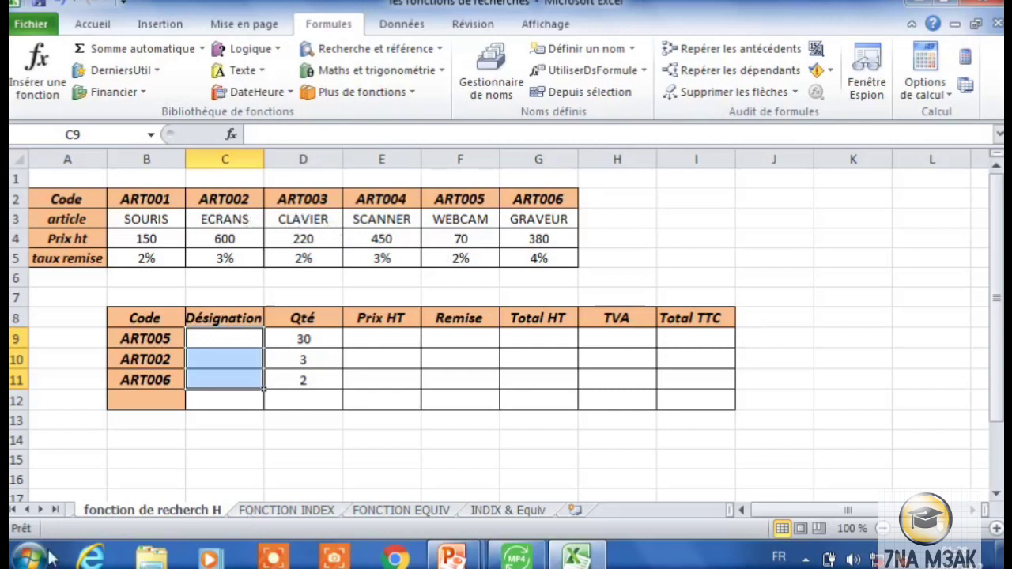
# Step: Compare the layout of the solved vertical lookup sheet "application de fonction de R V" with the "fonction de recherch H" sheet
pyautogui.click(13, 510)
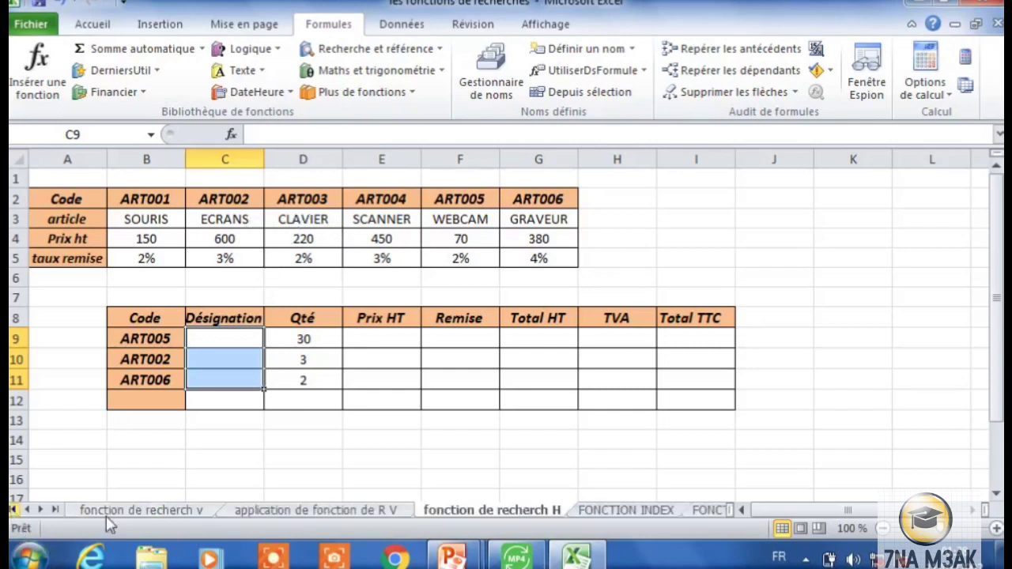
pyautogui.click(249, 511)
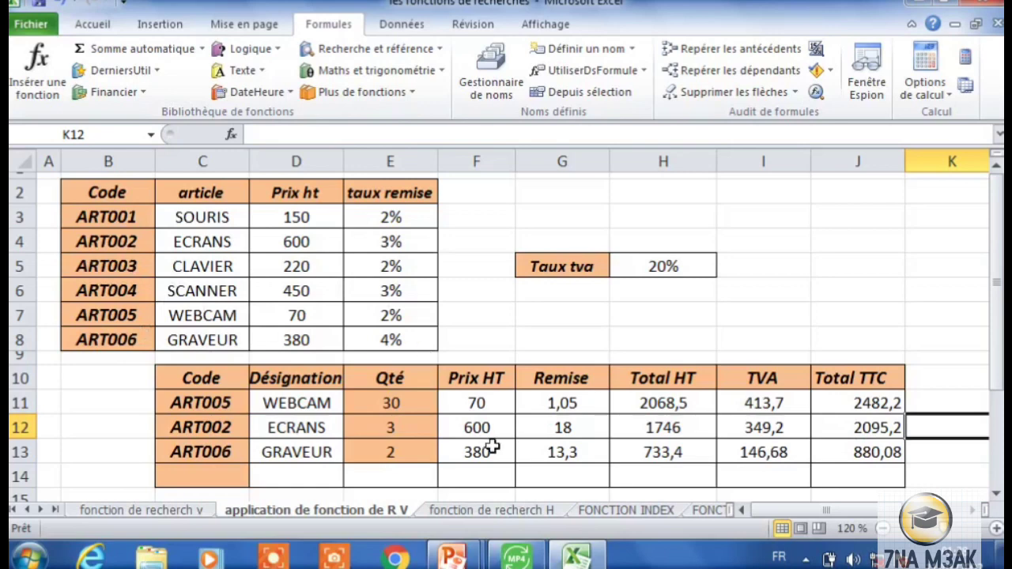
pyautogui.click(507, 511)
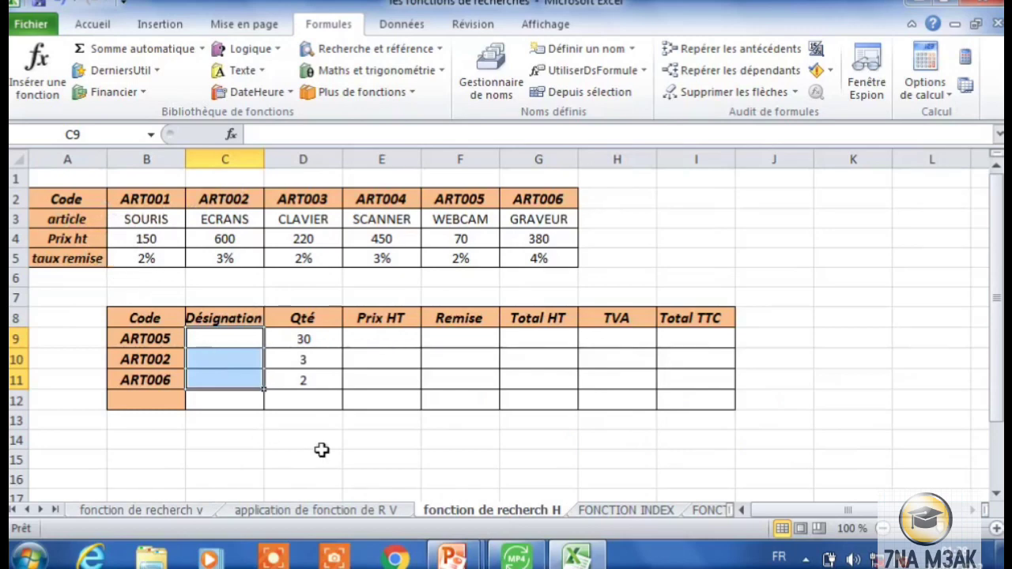
# Step: Copy the article table B2:E8 on the sheet "application de fonction de R V"
pyautogui.click(334, 511)
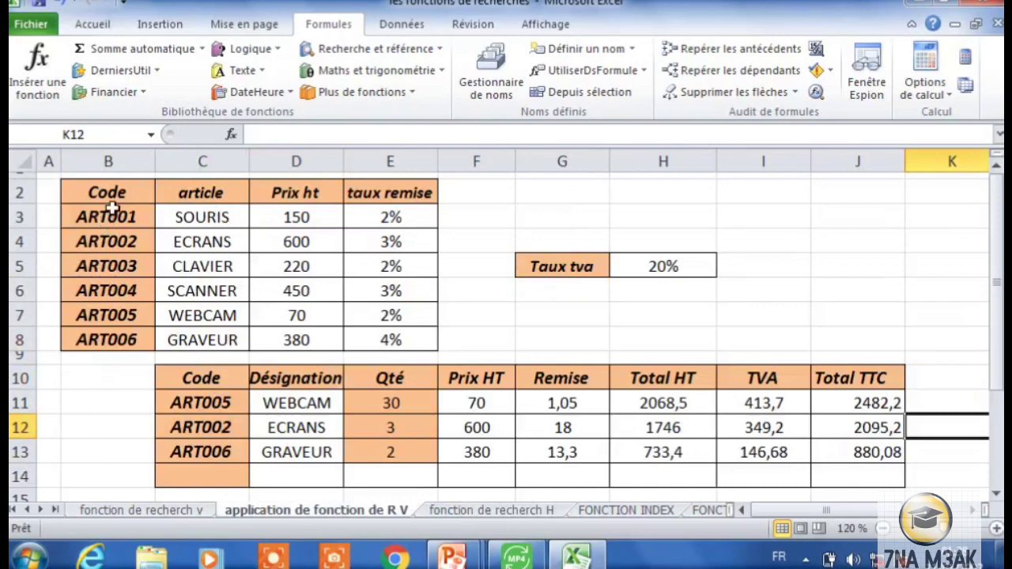
pyautogui.moveTo(122, 190); pyautogui.dragTo(377, 332)
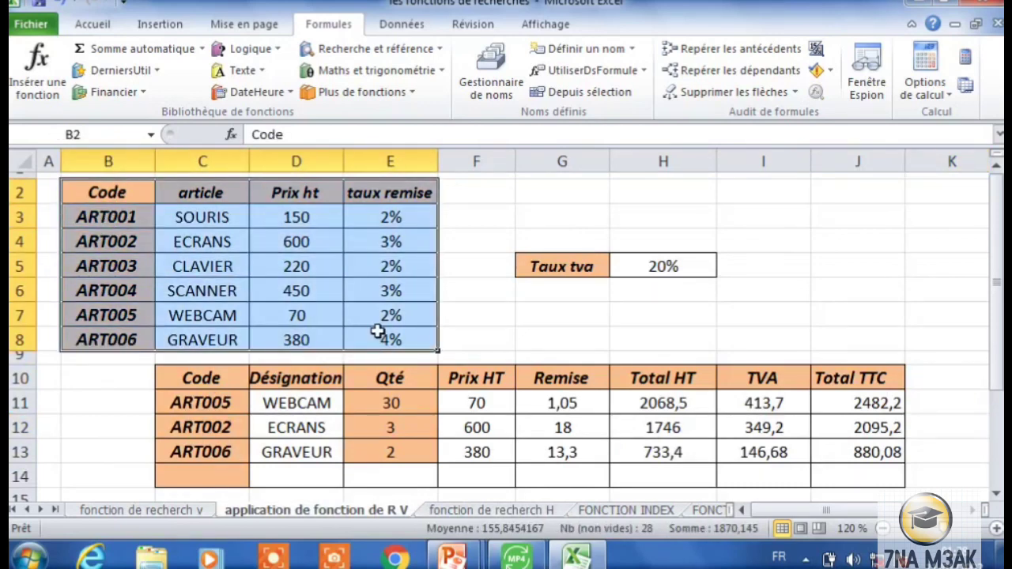
pyautogui.rightClick(377, 331)
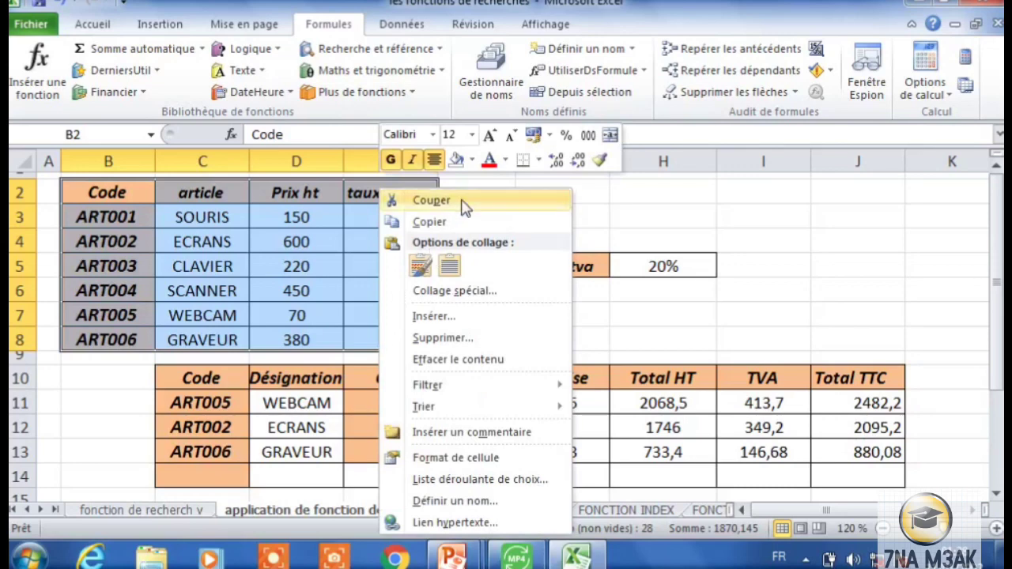
pyautogui.click(462, 223)
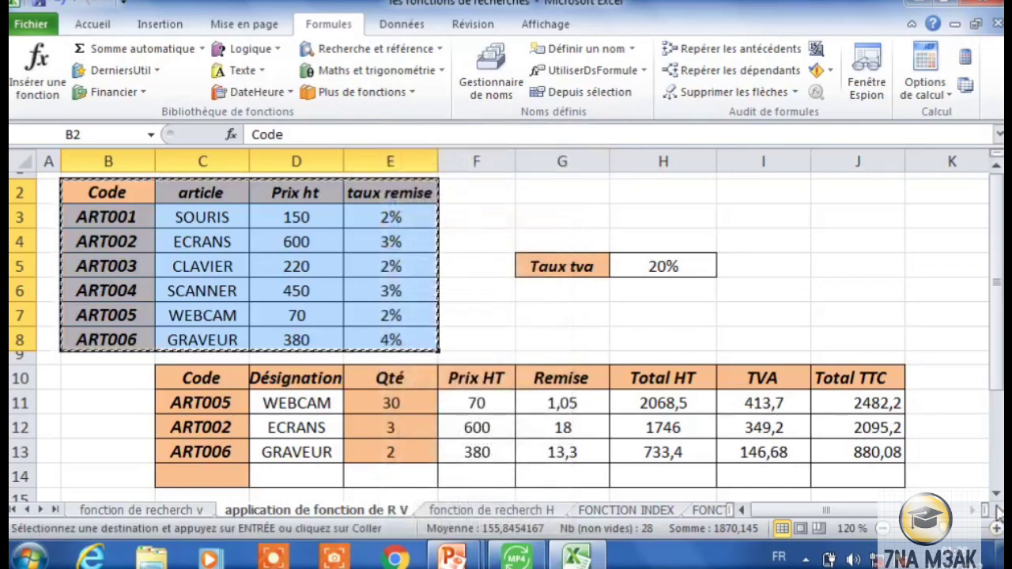
# Step: Try pasting the copied article table transposed at cell B18, and undo the paste
pyautogui.scroll(-4, 997, 492)
pyautogui.scroll(-1, 997, 492)
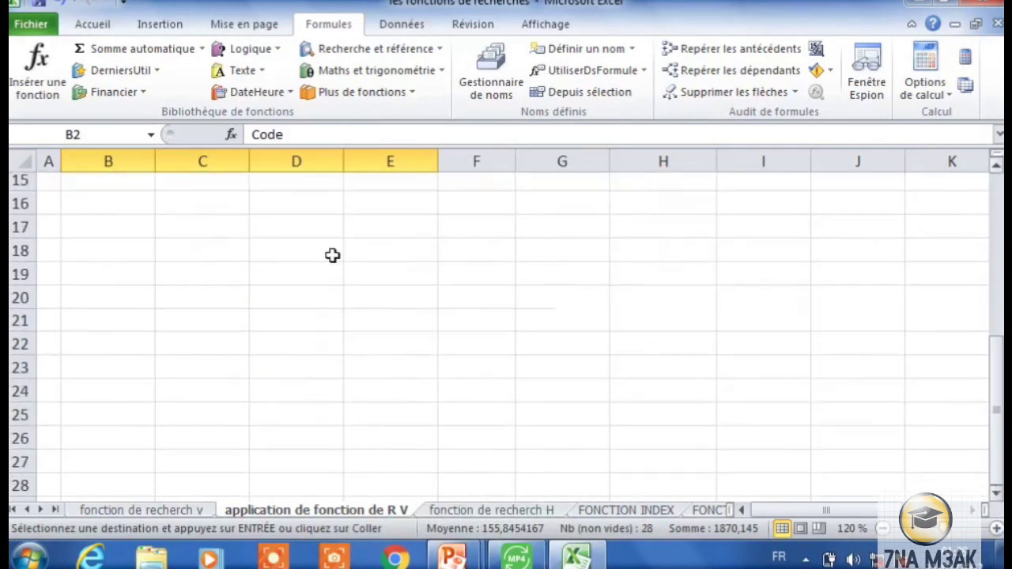
pyautogui.click(113, 247)
pyautogui.click(109, 235)
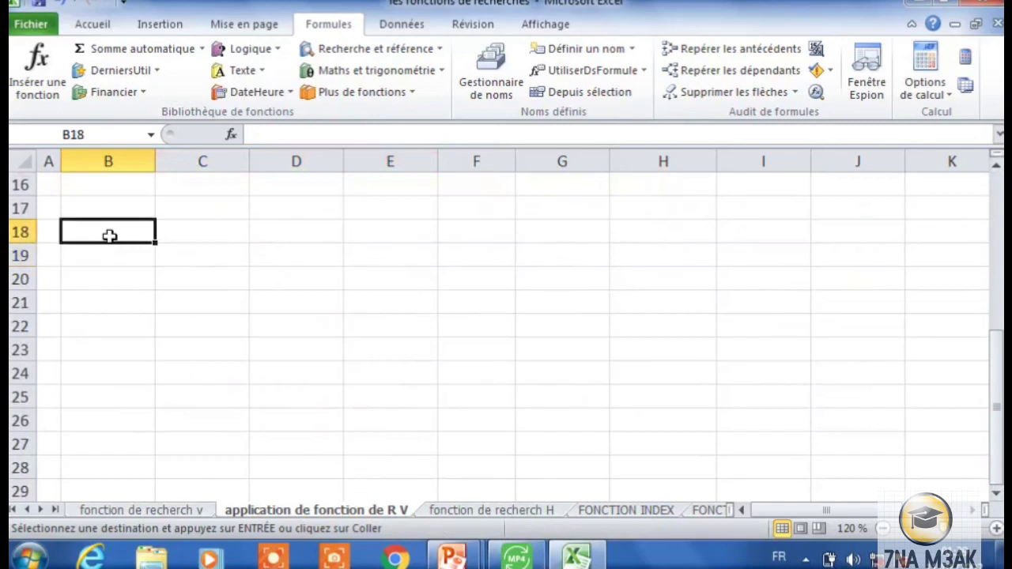
pyautogui.click(89, 26)
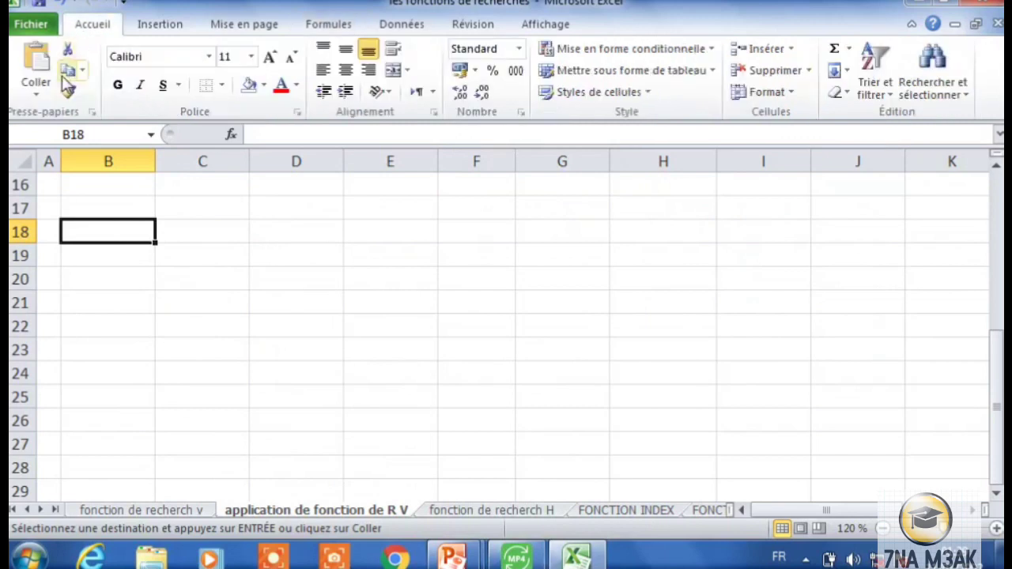
pyautogui.click(39, 93)
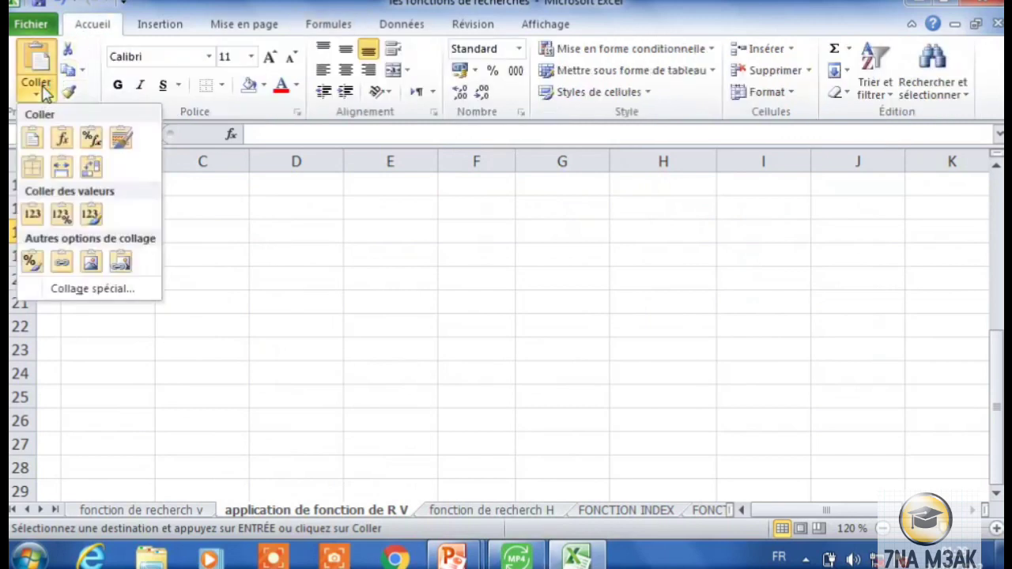
pyautogui.click(91, 168)
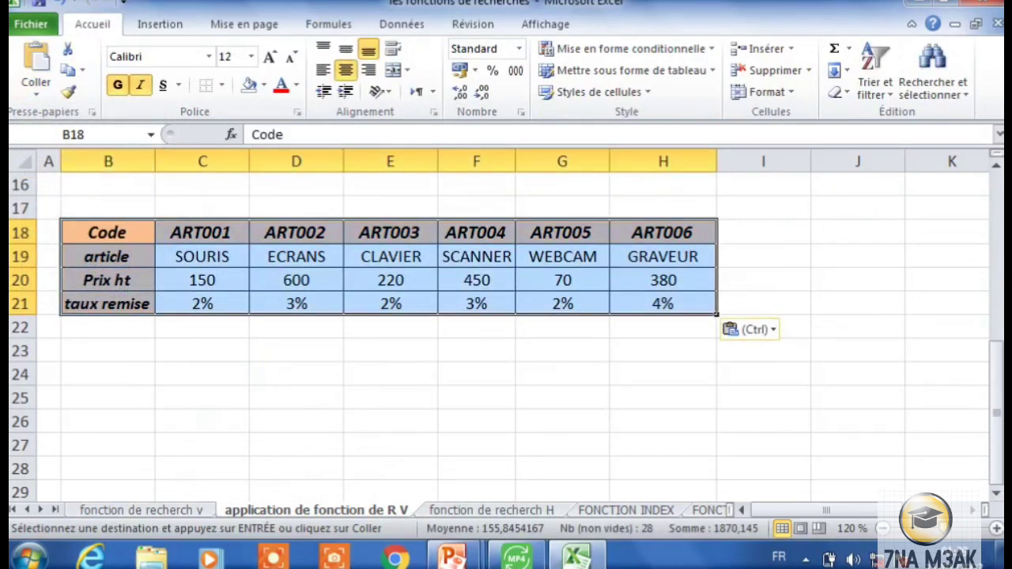
pyautogui.click(60, 7)
pyautogui.click(59, 6)
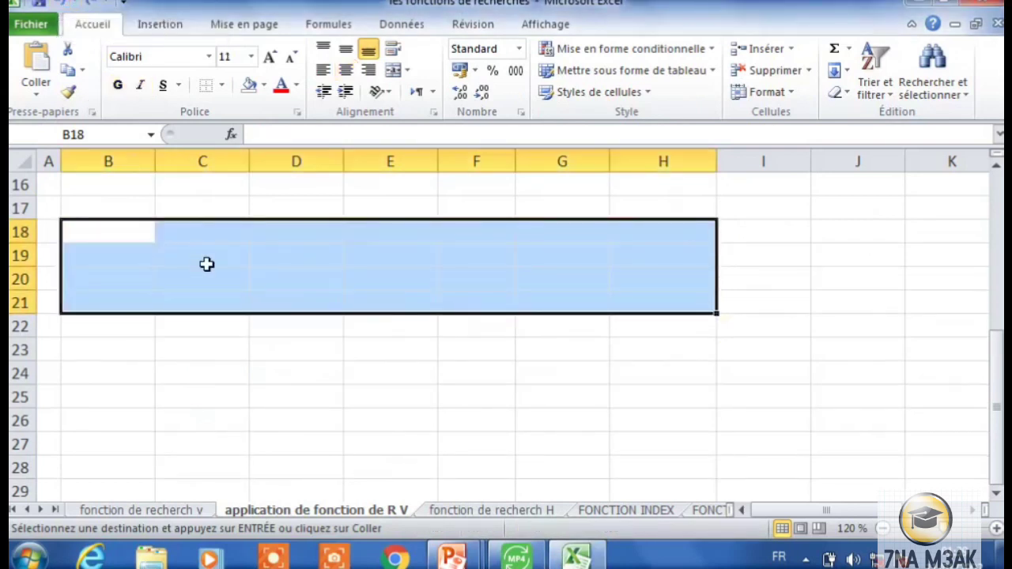
# Step: Paste the copied article table transposed at cell B17, below the invoice table
pyautogui.press('Up')
pyautogui.press('Up')
pyautogui.press('Up')
pyautogui.press('Up')
pyautogui.press('Up')
pyautogui.press('Up')
pyautogui.press('Up')
pyautogui.press('Up')
pyautogui.press('Up')
pyautogui.press('Up')
pyautogui.press('Up')
pyautogui.press('Up')
pyautogui.press('Up')
pyautogui.press('Up')
pyautogui.press('Up')
pyautogui.press('Up')
pyautogui.press('Up')
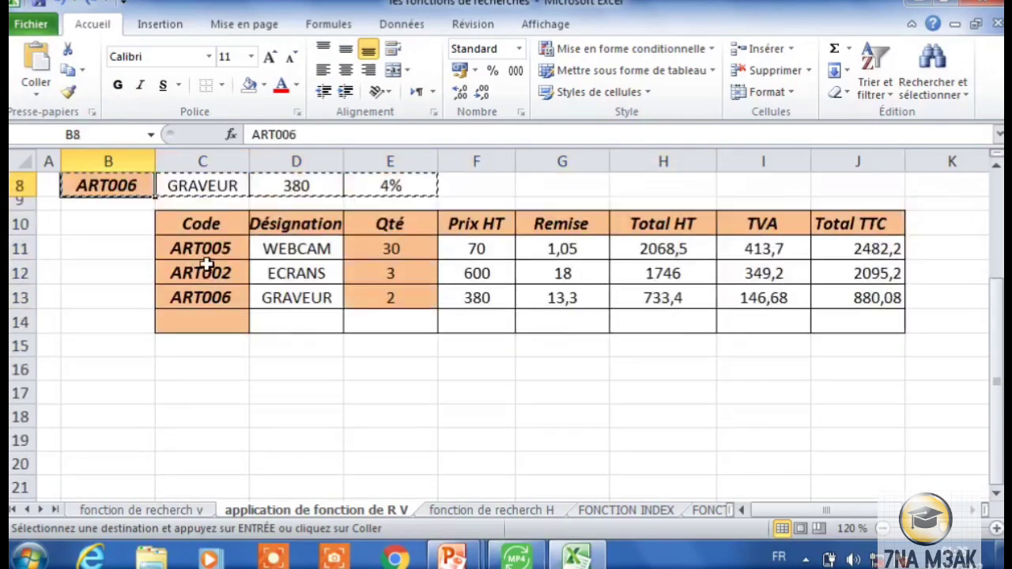
pyautogui.press('Down')
pyautogui.press('Down')
pyautogui.press('Down')
pyautogui.press('Down')
pyautogui.press('Down')
pyautogui.press('Down')
pyautogui.press('Down')
pyautogui.press('Down')
pyautogui.press('Down')
pyautogui.press('Down')
pyautogui.press('Down')
pyautogui.press('Down')
pyautogui.press('Down')
pyautogui.press('Down')
pyautogui.press('Down')
pyautogui.press('Down')
pyautogui.press('Down')
pyautogui.press('Down')
pyautogui.press('Down')
pyautogui.press('Down')
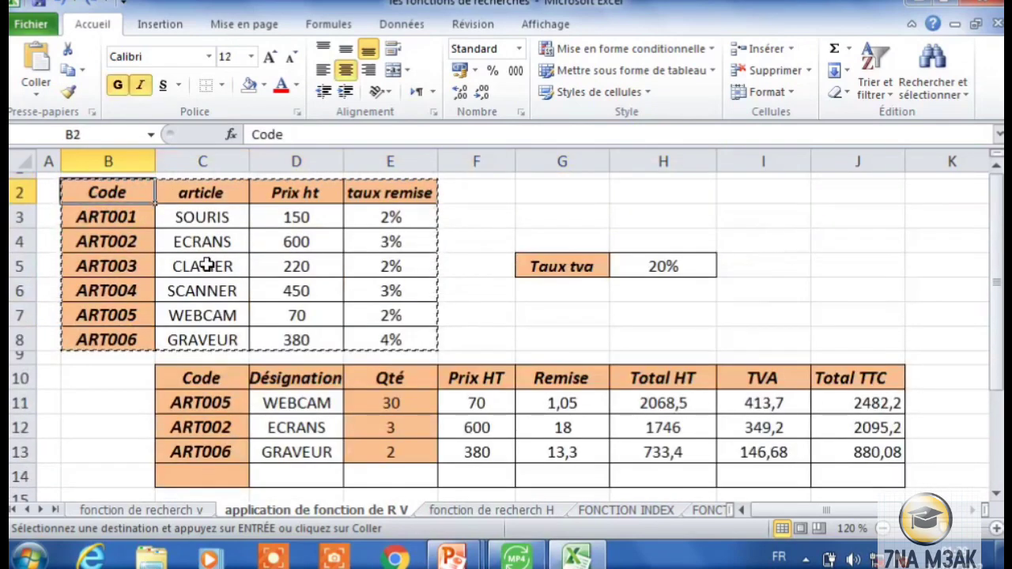
pyautogui.press('Up')
pyautogui.press('Up')
pyautogui.press('Up')
pyautogui.press('Up')
pyautogui.press('Up')
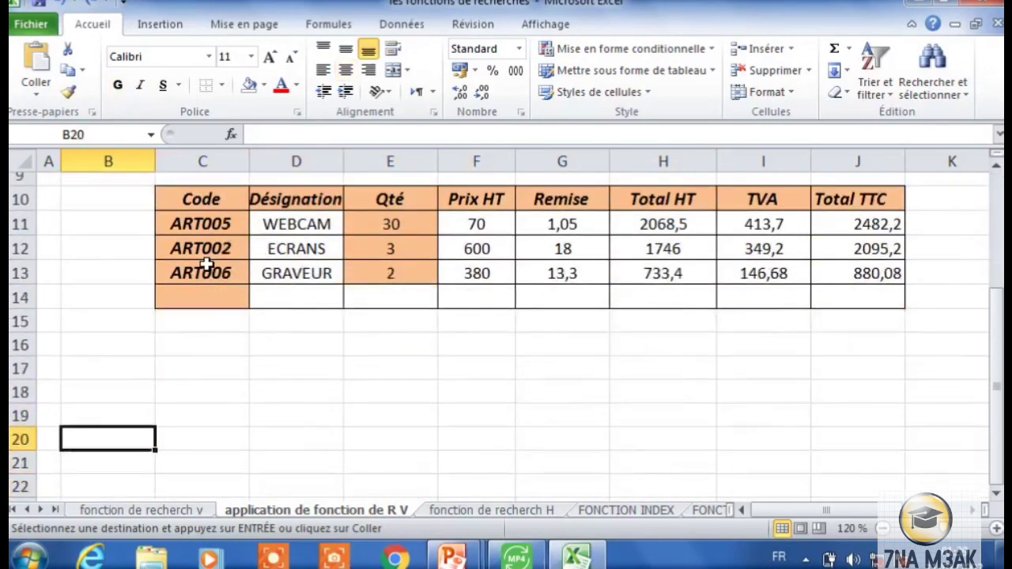
pyautogui.click(35, 89)
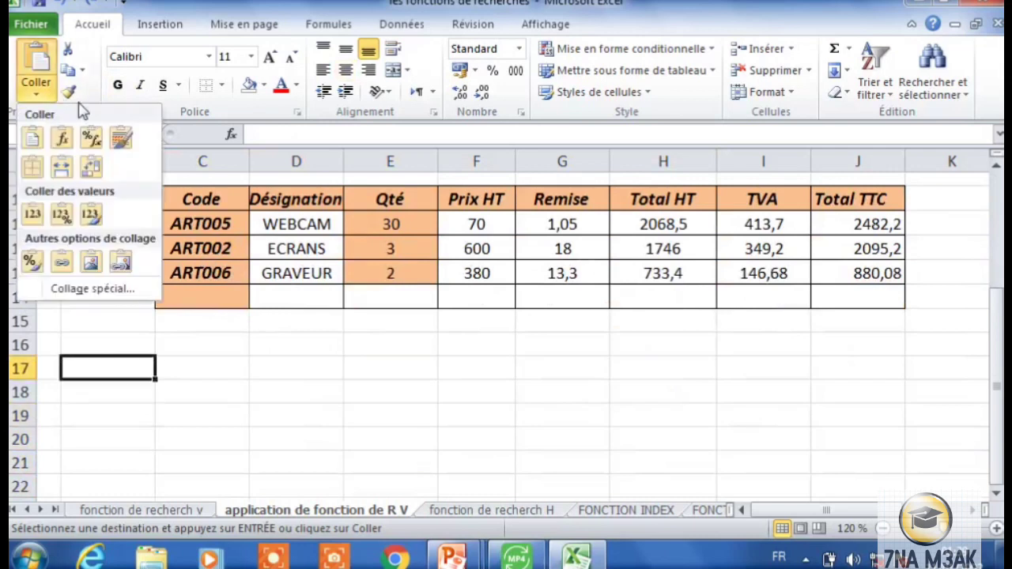
pyautogui.click(93, 168)
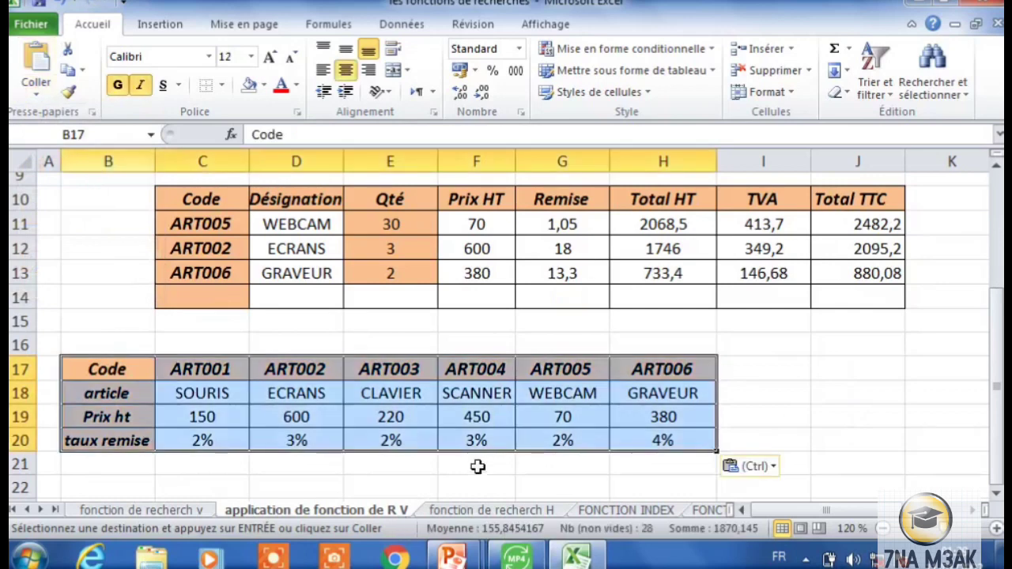
# Step: On the sheet "fonction de recherch H", start a RECHERCHEH formula in the Désignation cell C9
pyautogui.click(482, 510)
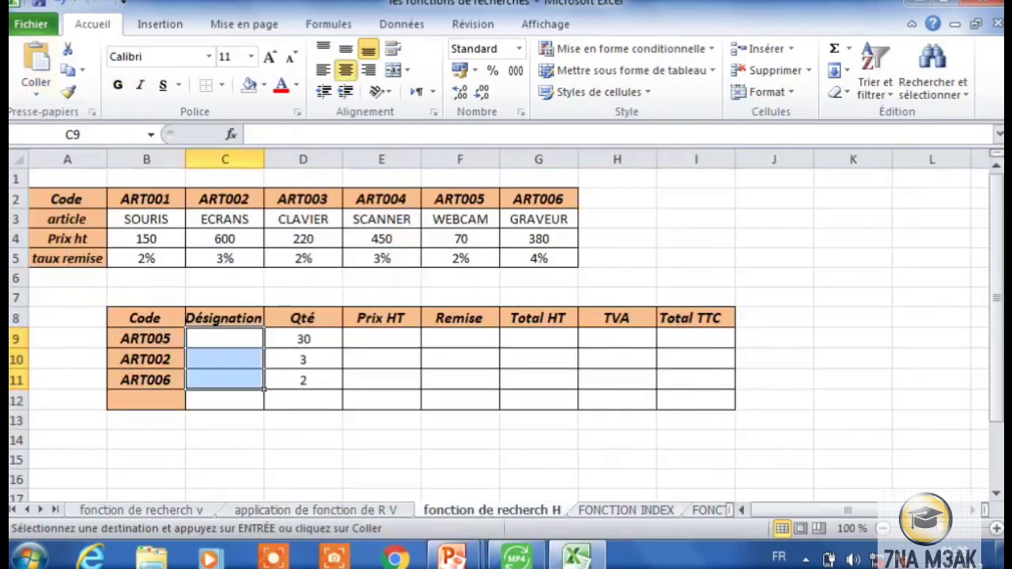
pyautogui.click(997, 528)
pyautogui.click(996, 529)
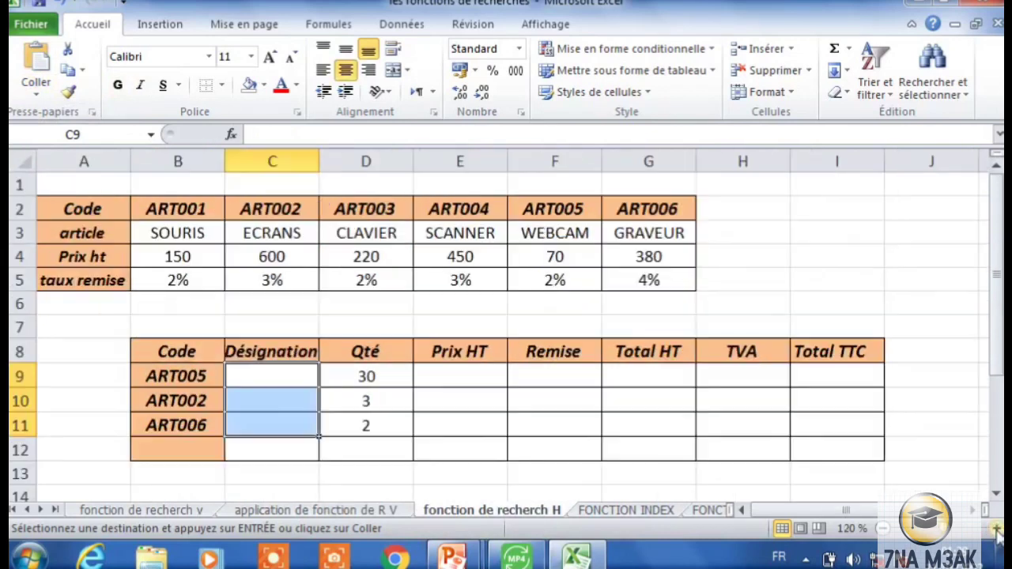
pyautogui.click(997, 528)
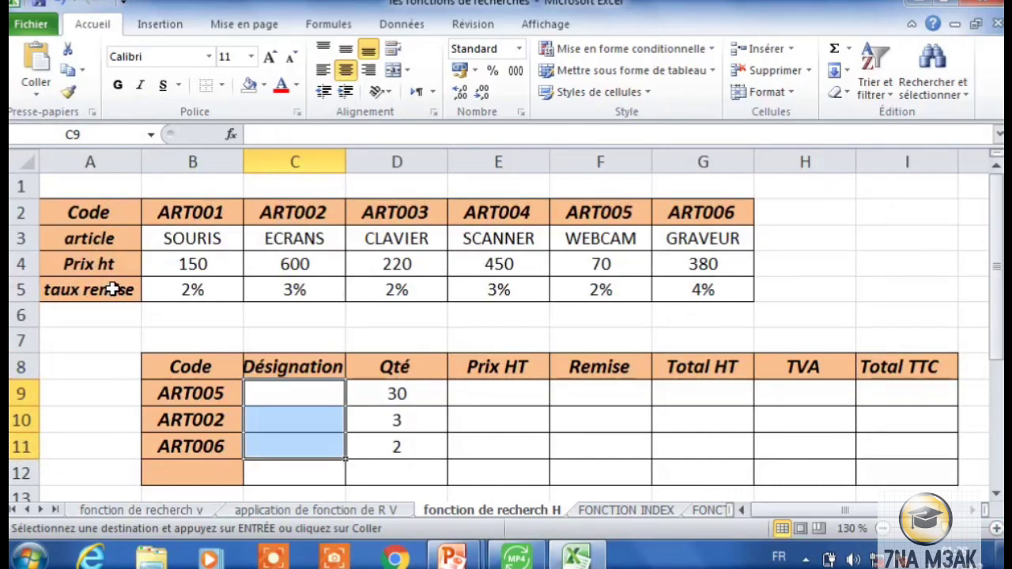
pyautogui.click(294, 386)
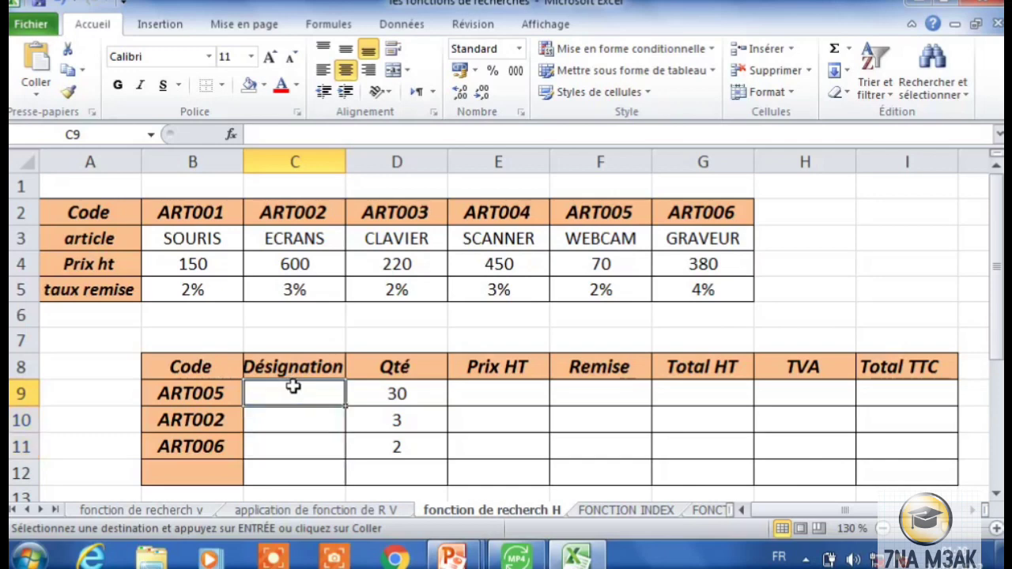
pyautogui.doubleClick(294, 386)
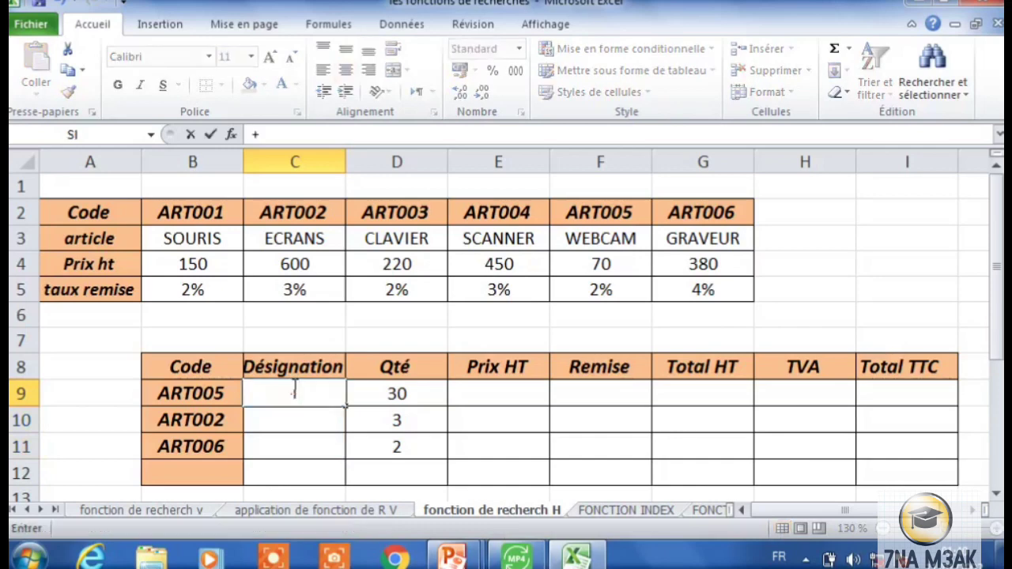
pyautogui.write('=re')
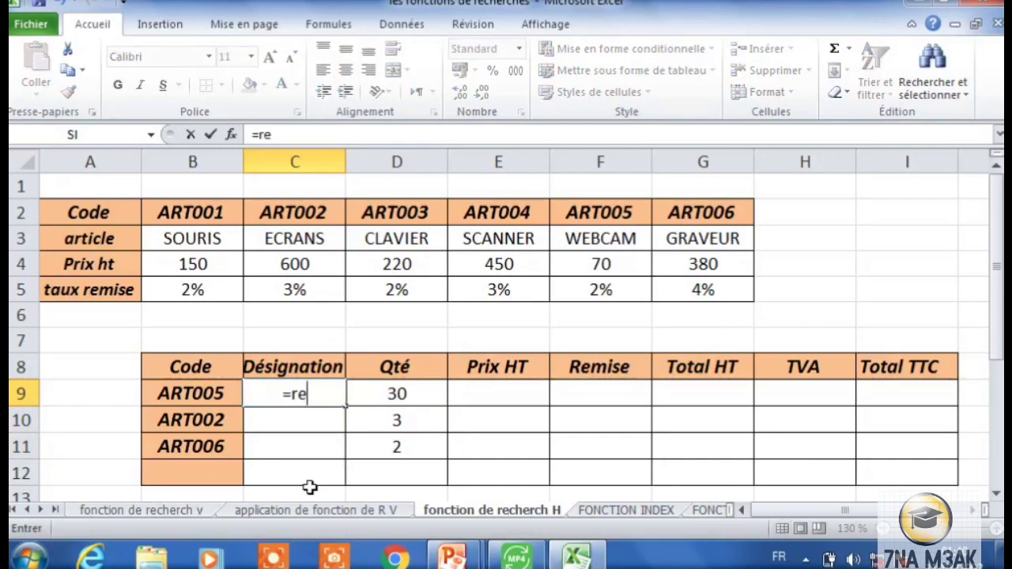
pyautogui.click(440, 380)
pyautogui.doubleClick(441, 380)
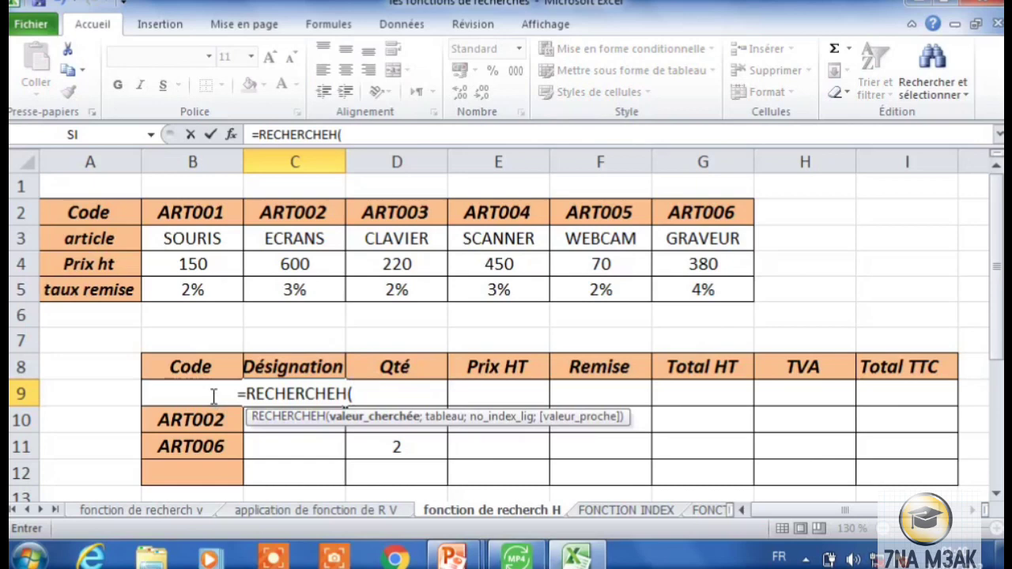
# Step: Complete the C9 formula with lookup value B9, table range B2:G5 and row index 2
pyautogui.write('b9')
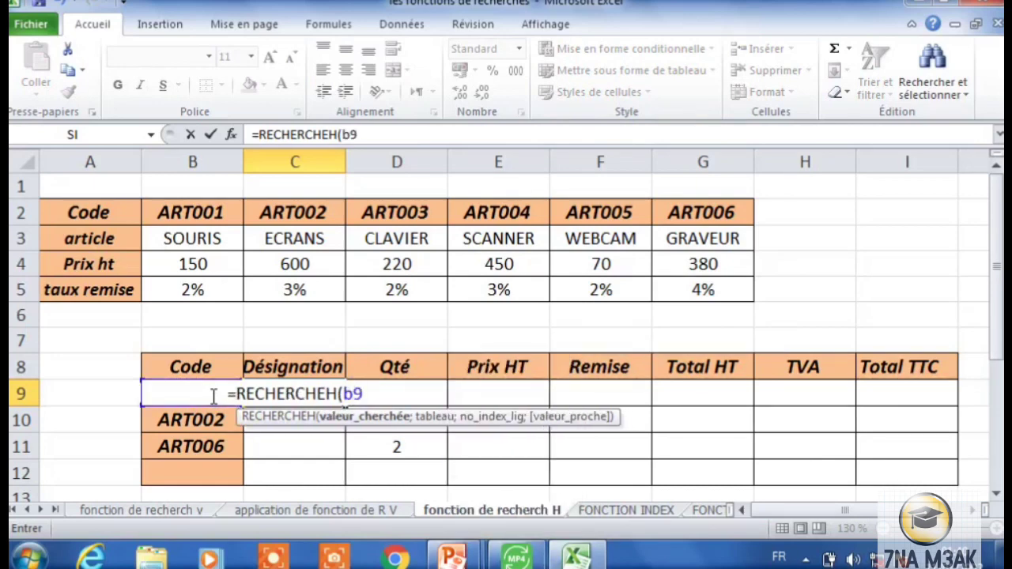
pyautogui.write(';')
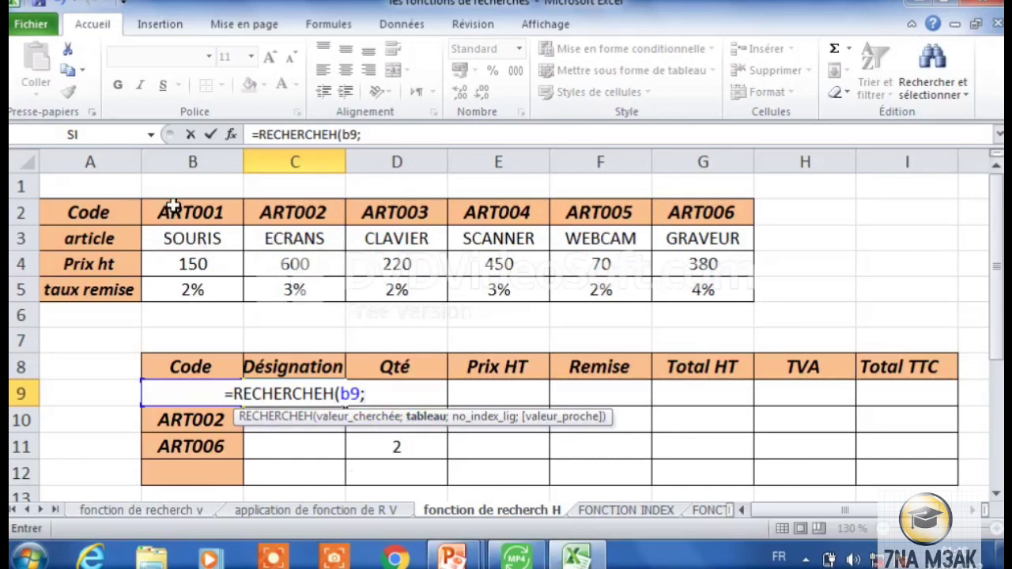
pyautogui.moveTo(174, 207); pyautogui.dragTo(673, 286)
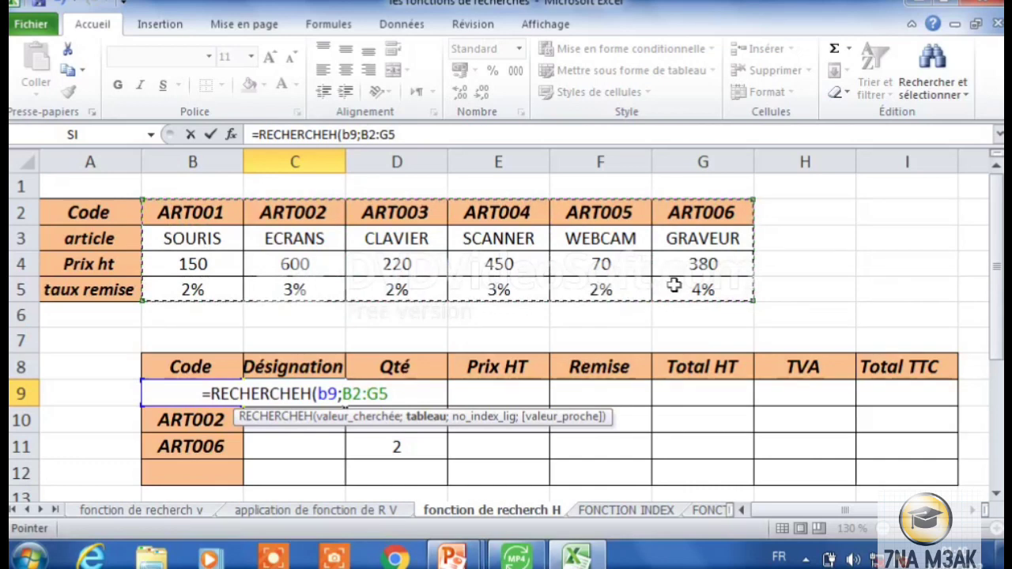
pyautogui.write(';')
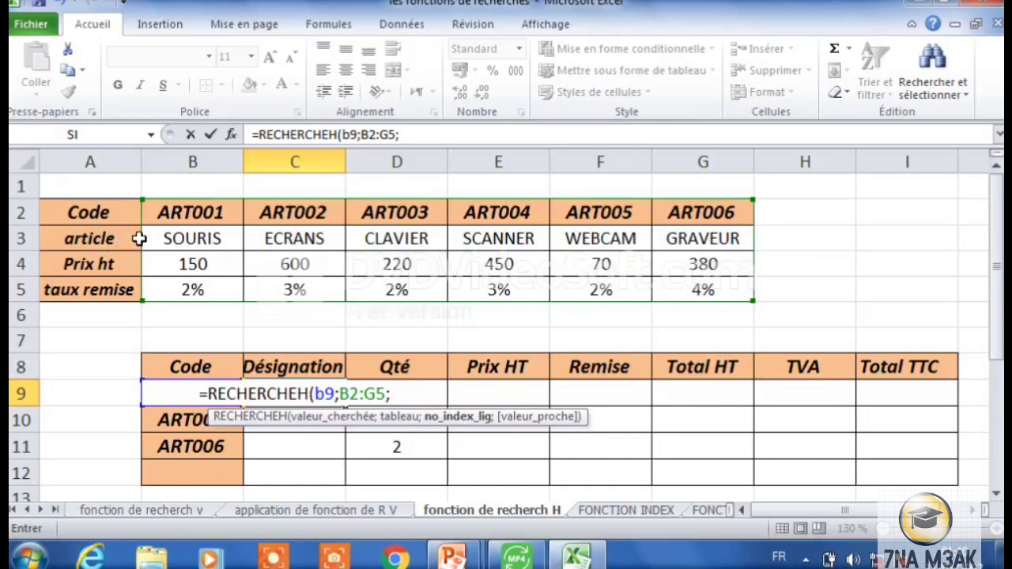
pyautogui.write('2)')
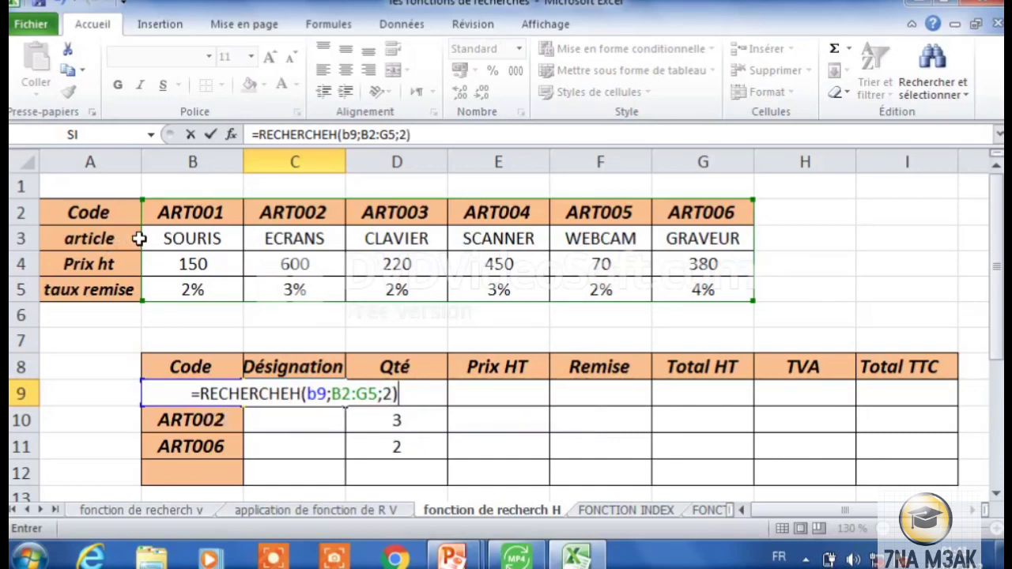
pyautogui.press('Return')
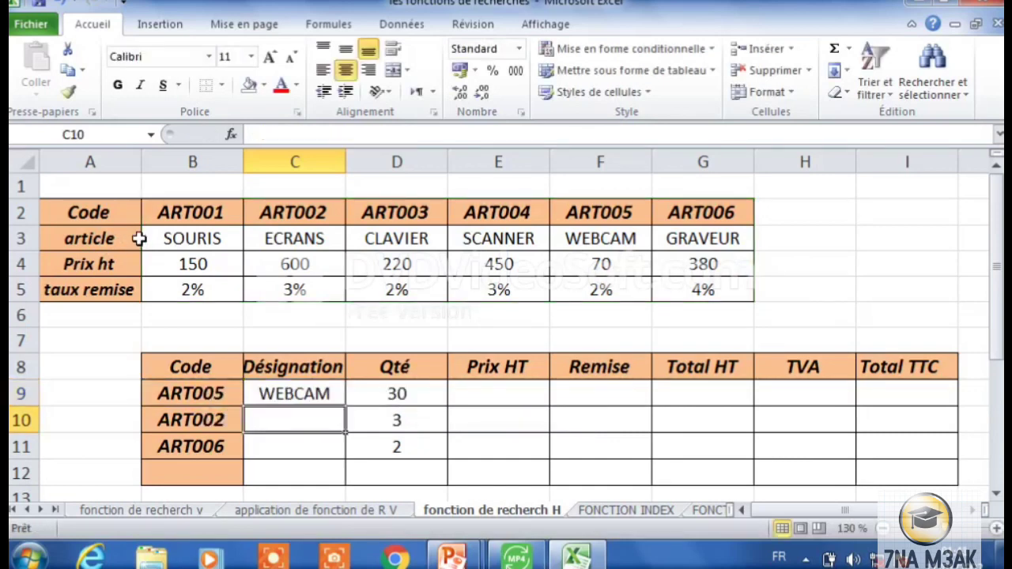
# Step: Make the table range in the C9 formula absolute as $B$2:$G$5 and fill the formula down to C11
pyautogui.click(287, 398)
pyautogui.doubleClick(288, 394)
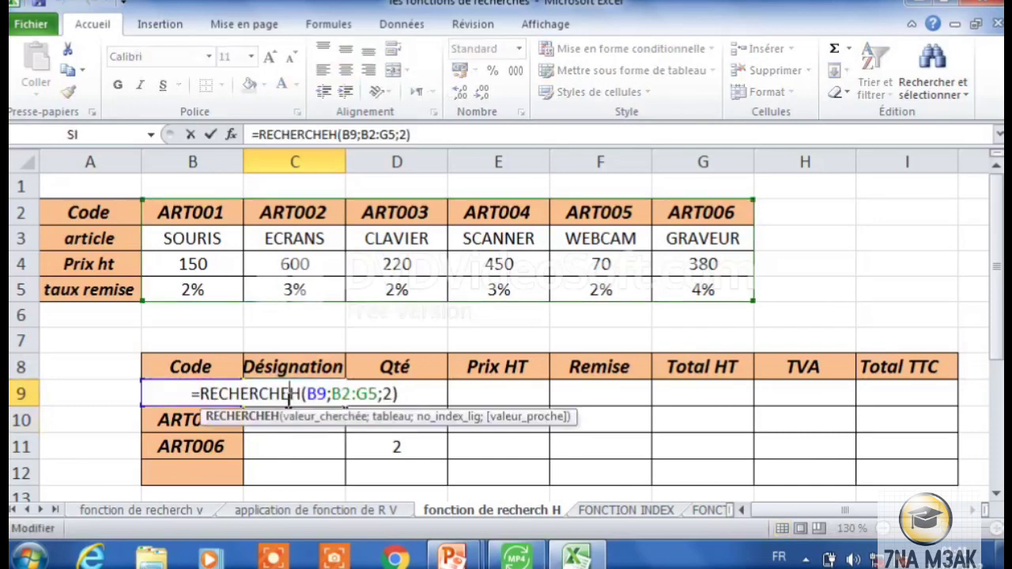
pyautogui.click(344, 395)
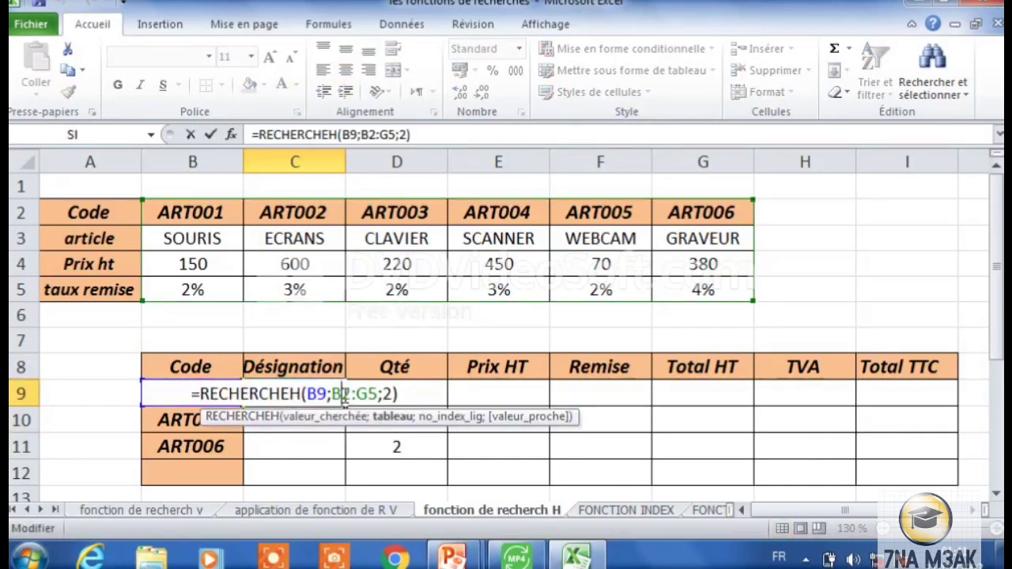
pyautogui.press('F4')
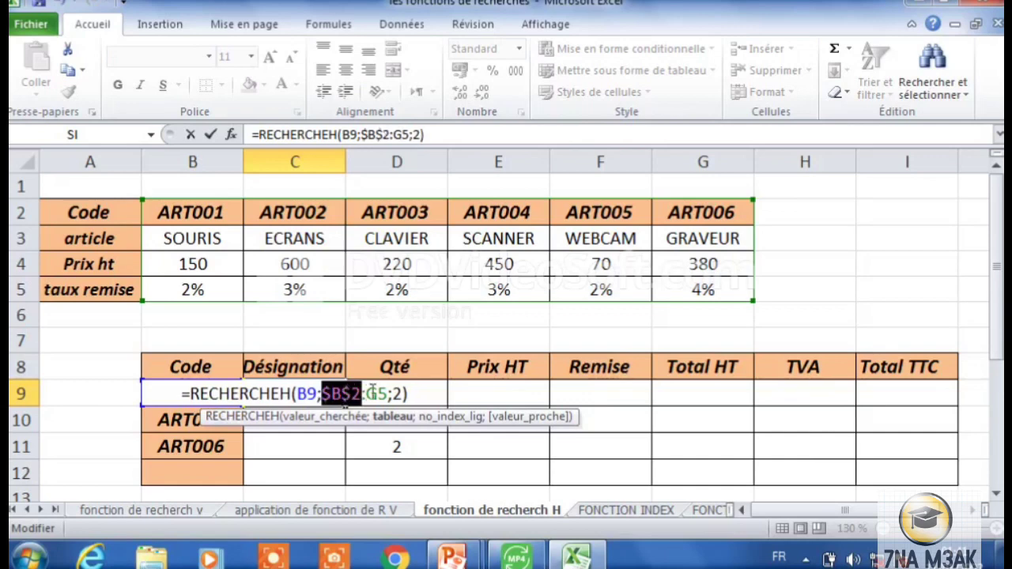
pyautogui.click(369, 391)
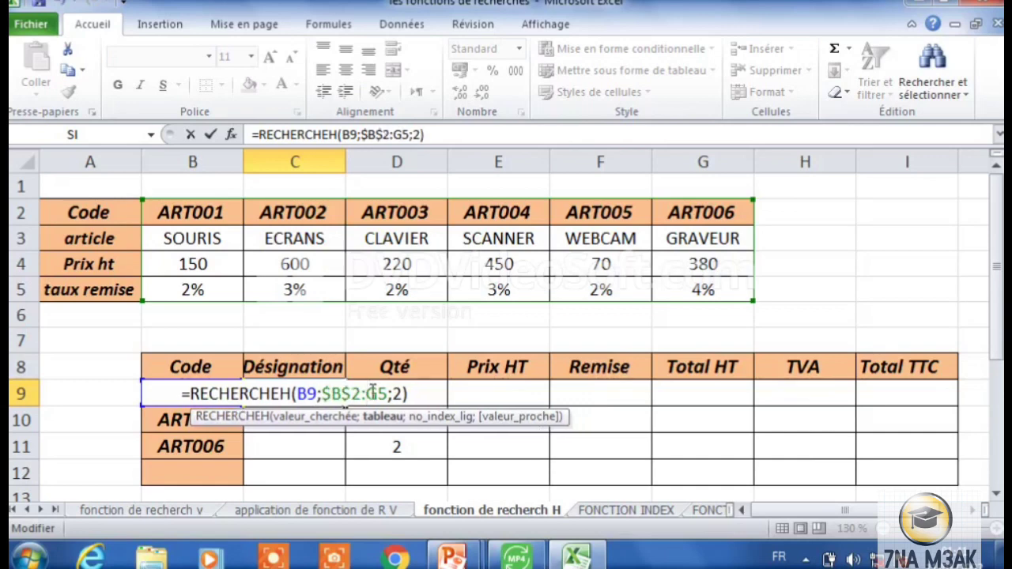
pyautogui.press('F4')
pyautogui.press('Return')
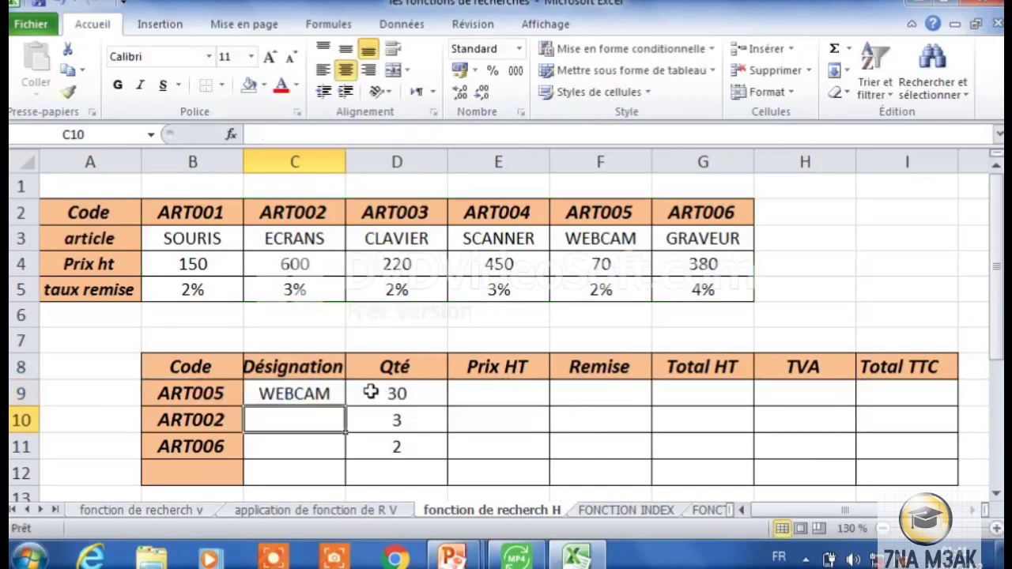
pyautogui.click(330, 395)
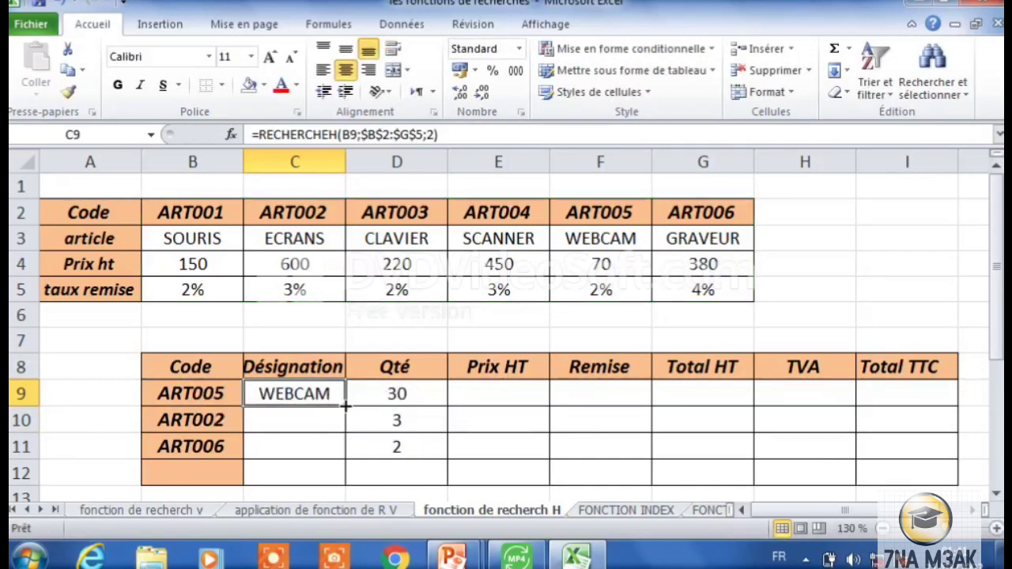
pyautogui.moveTo(346, 406); pyautogui.dragTo(341, 450)
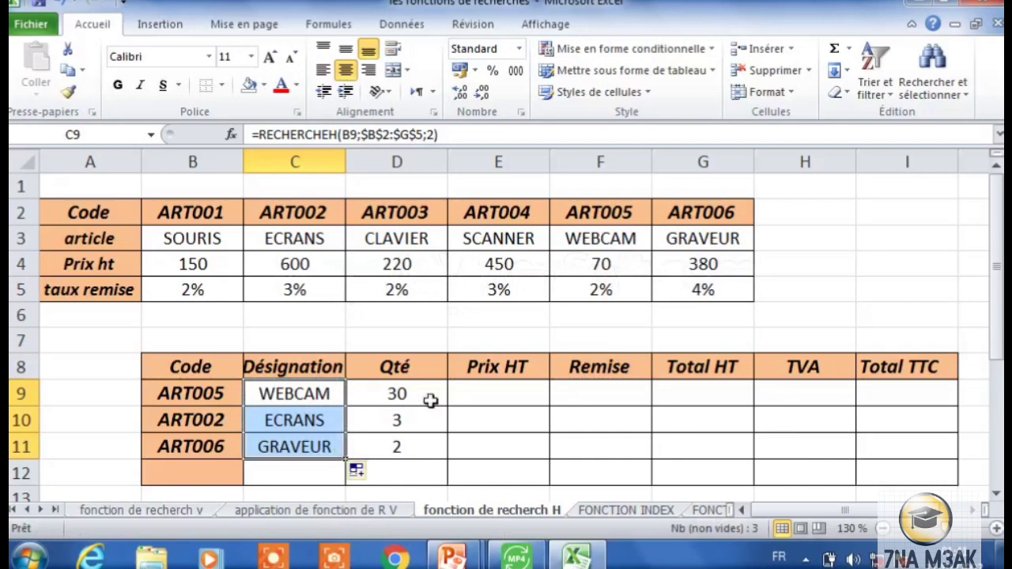
# Step: Start a RECHERCHEH formula in the Prix HT cell E9 with lookup value B9 and table range B2:G5
pyautogui.click(513, 394)
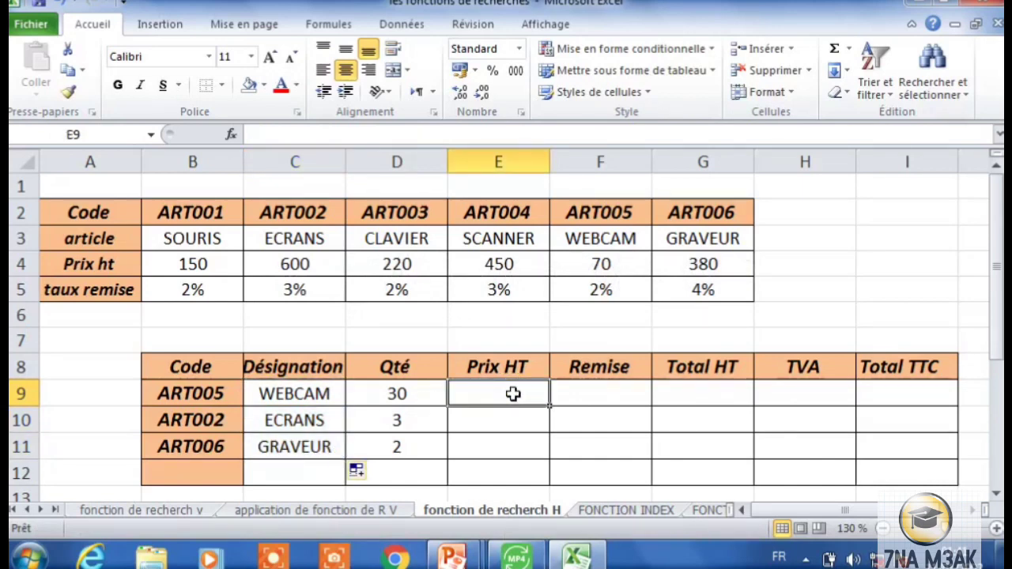
pyautogui.write('=')
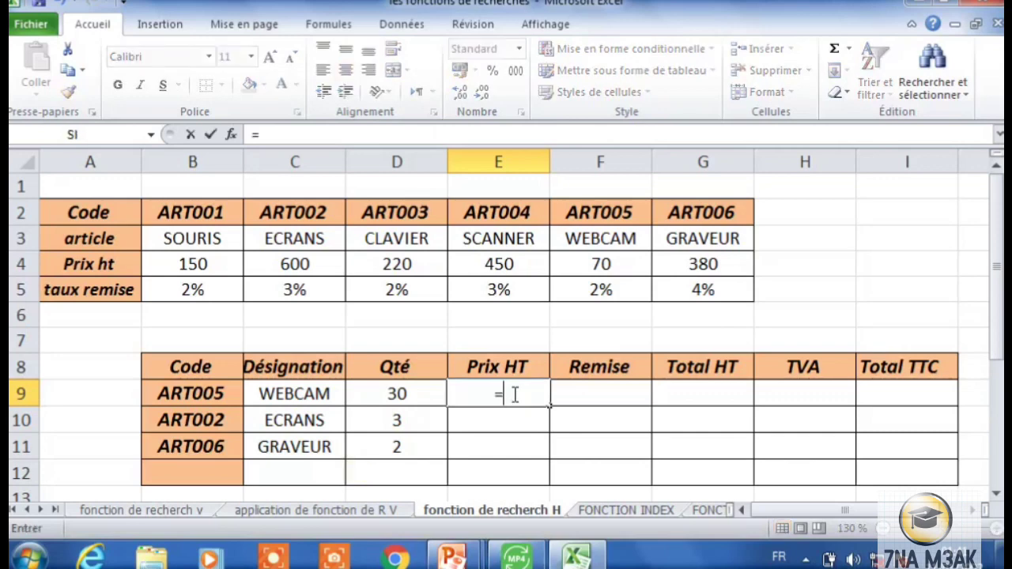
pyautogui.write('re')
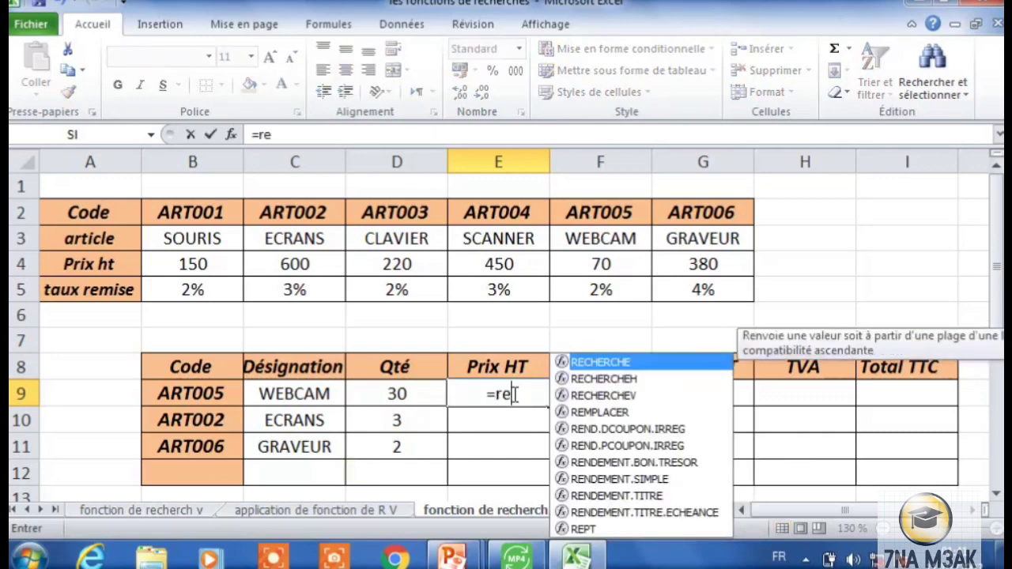
pyautogui.doubleClick(603, 380)
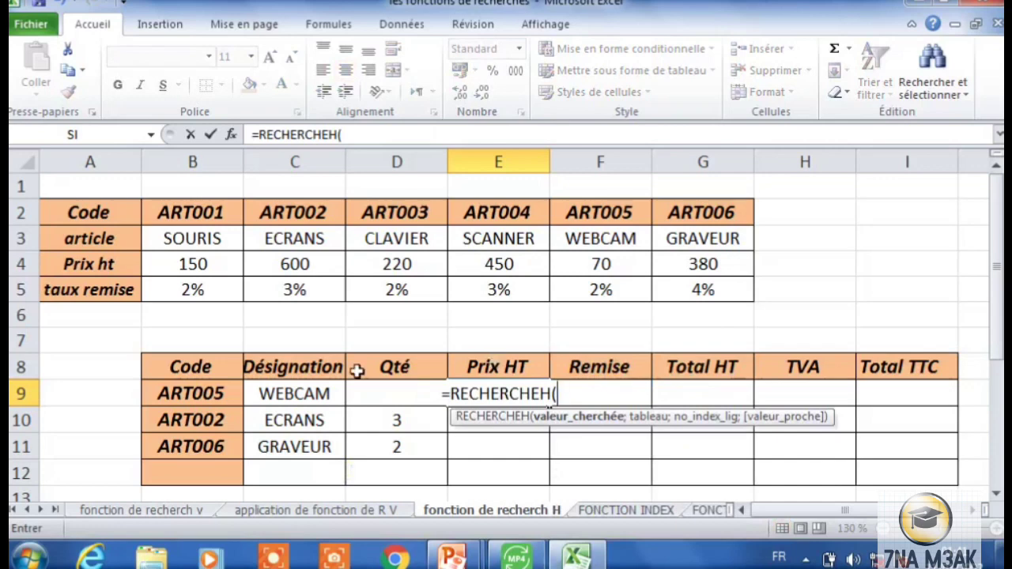
pyautogui.click(191, 387)
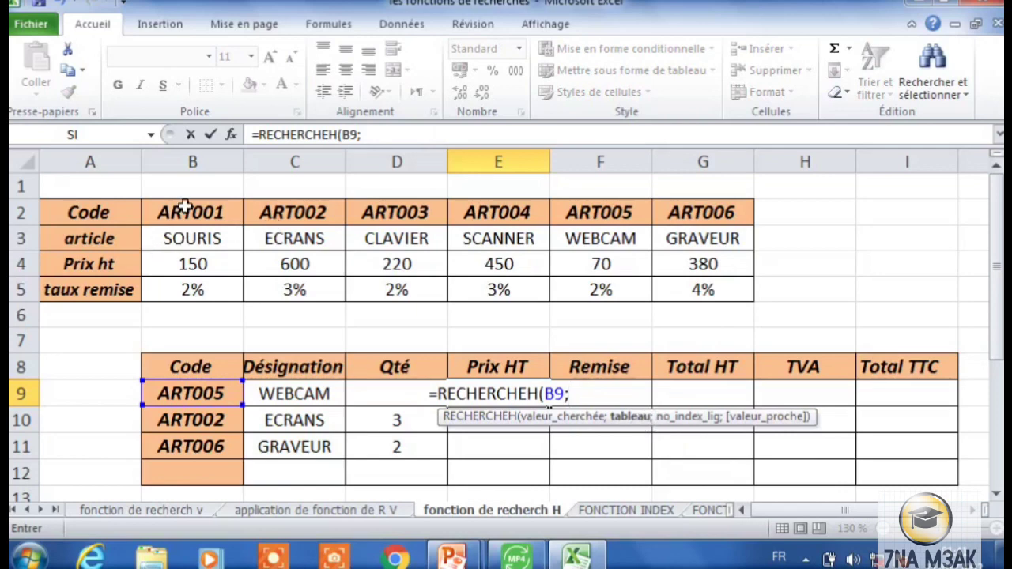
pyautogui.moveTo(184, 207); pyautogui.dragTo(714, 290)
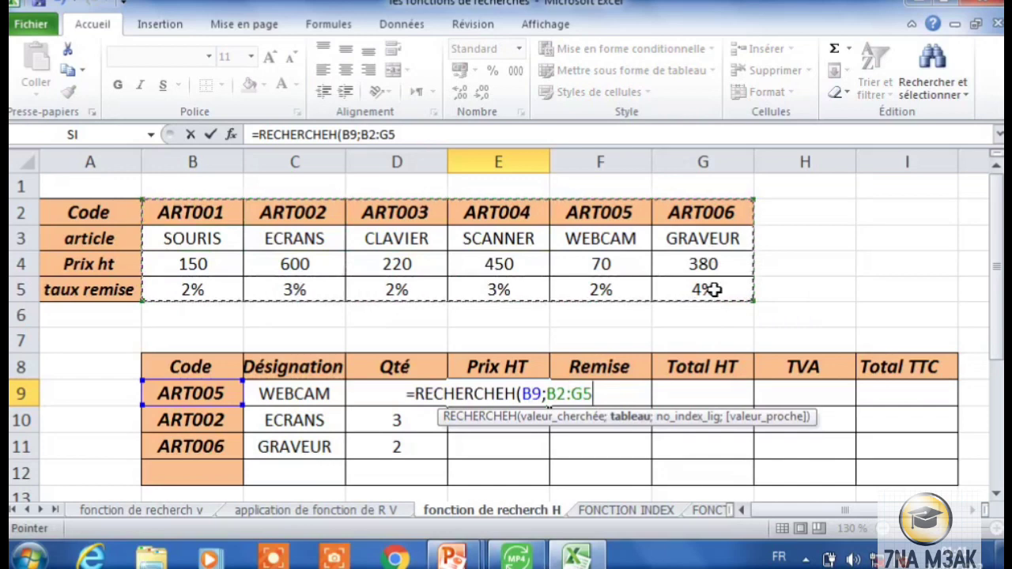
# Step: Complete the E9 formula with the absolute range $B$2:$G$5 and row index 3, and fill it down to E11
pyautogui.click(582, 394)
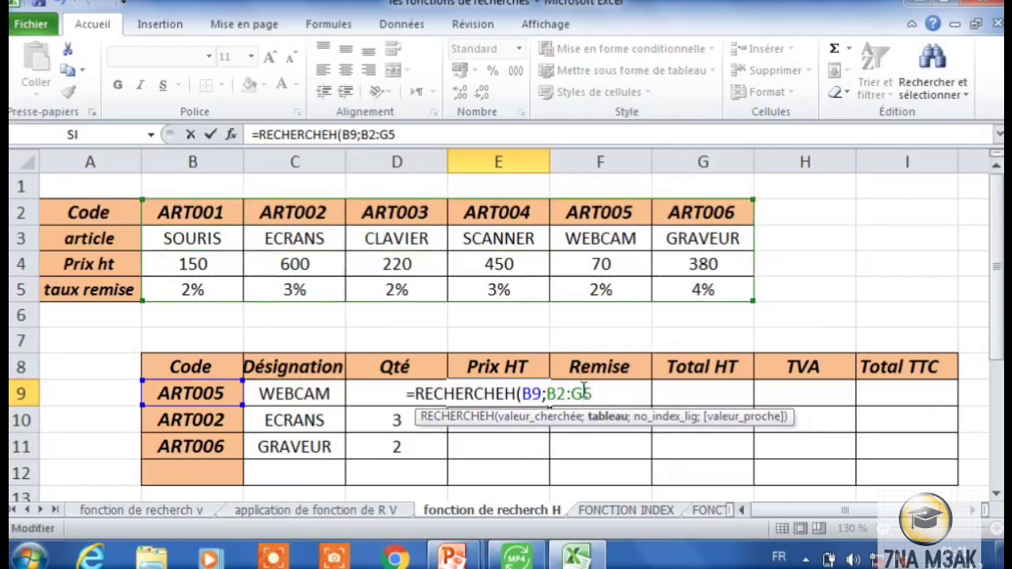
pyautogui.press('F4')
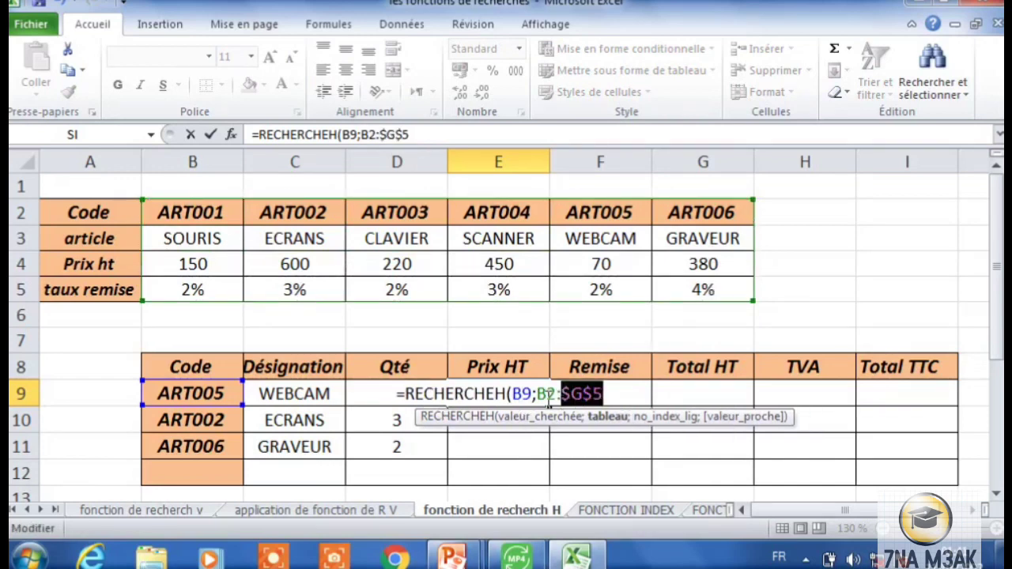
pyautogui.doubleClick(546, 394)
pyautogui.press('F4')
pyautogui.click(613, 393)
pyautogui.write(';')
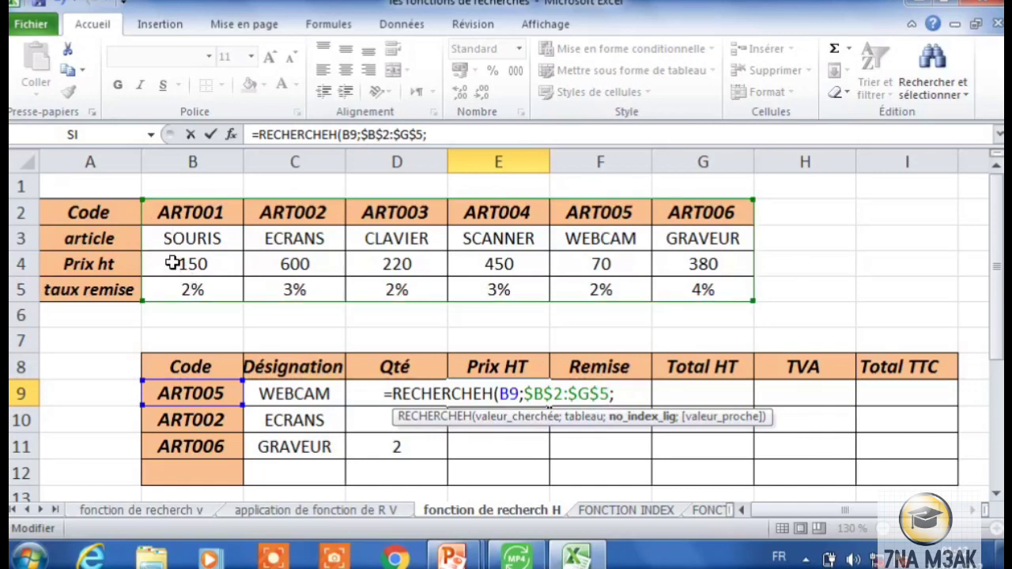
pyautogui.write('3)')
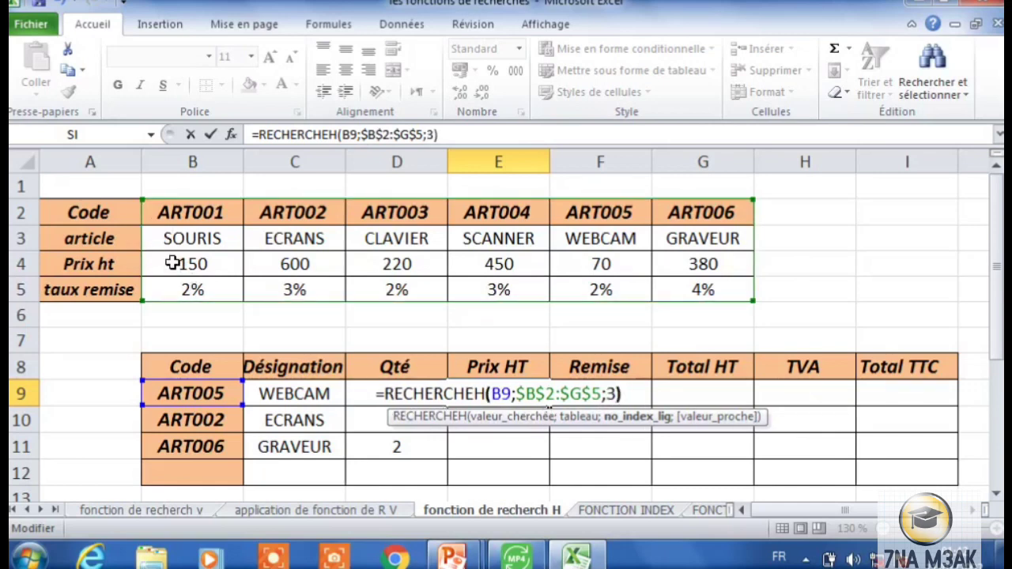
pyautogui.press('Return')
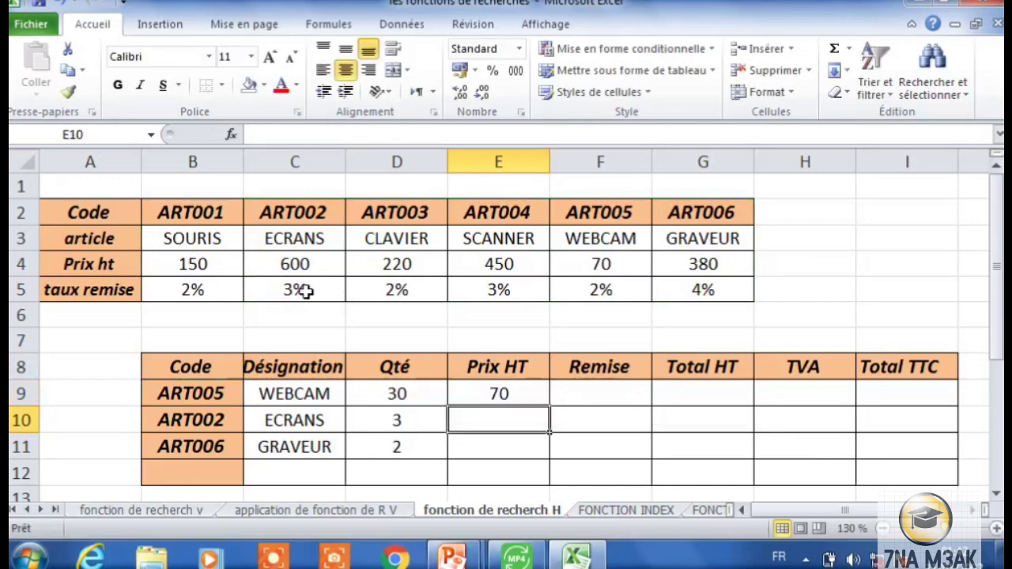
pyautogui.click(453, 387)
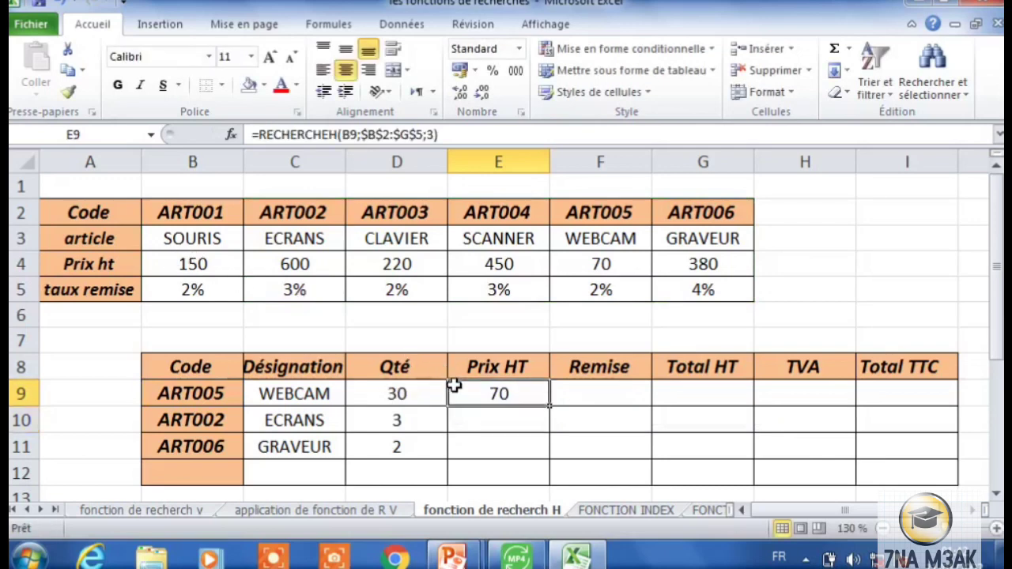
pyautogui.moveTo(548, 406); pyautogui.dragTo(542, 461)
# Step: Start a RECHERCHEH formula in the Remise cell F9 with lookup value B9 and table range B2:G5
pyautogui.click(586, 393)
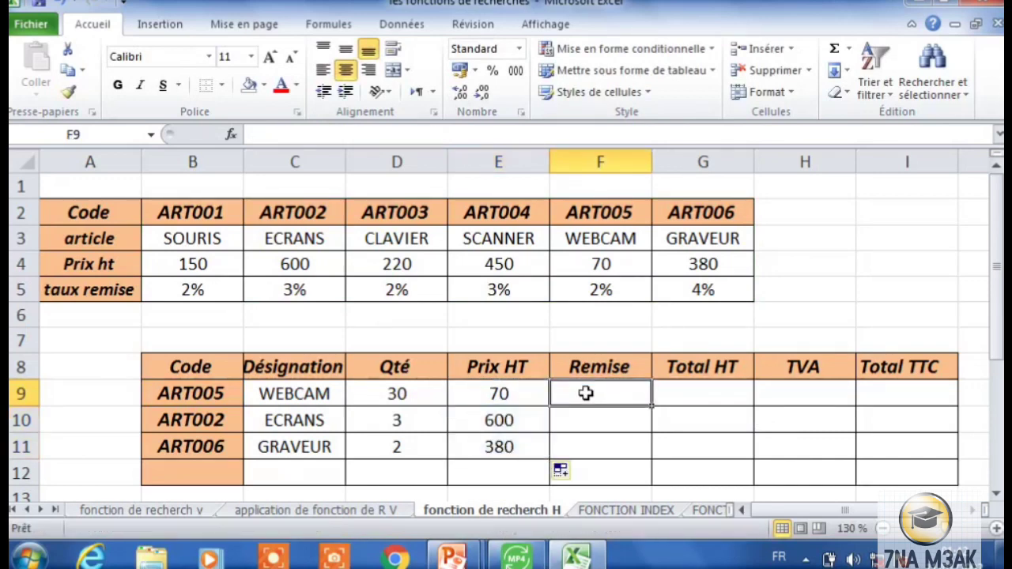
pyautogui.write('=re')
pyautogui.doubleClick(726, 378)
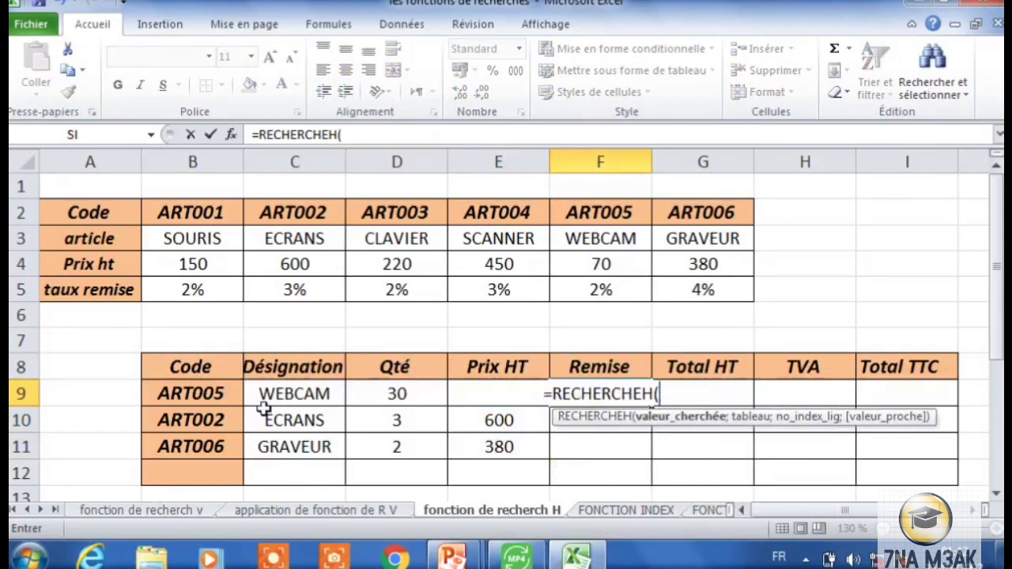
pyautogui.click(225, 393)
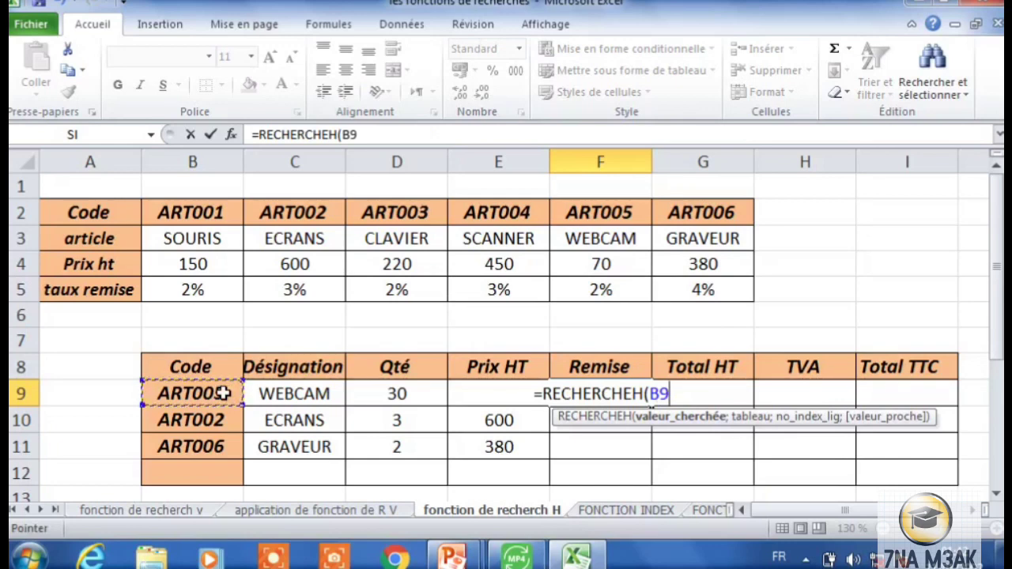
pyautogui.write(';')
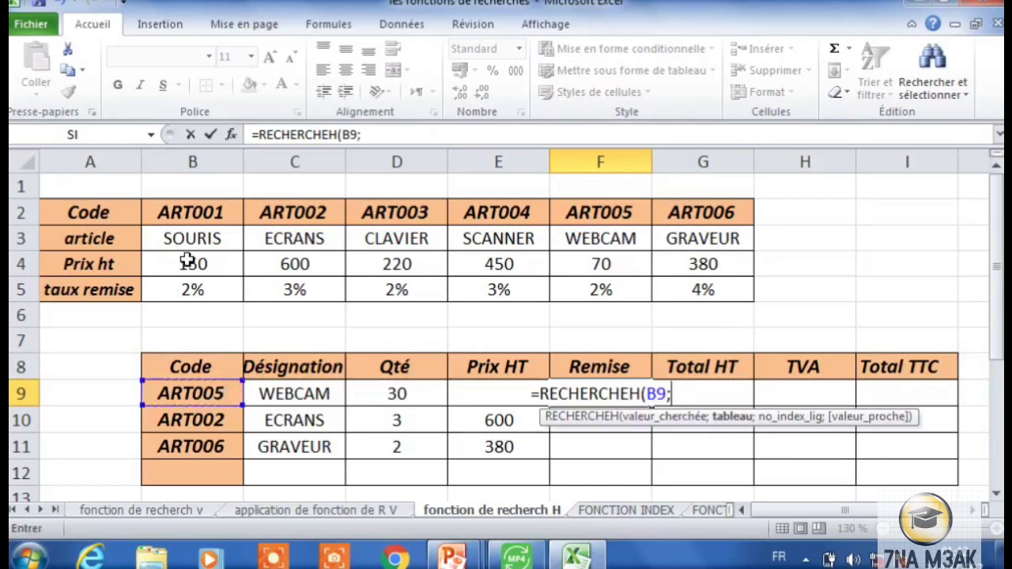
pyautogui.moveTo(212, 220); pyautogui.dragTo(673, 290)
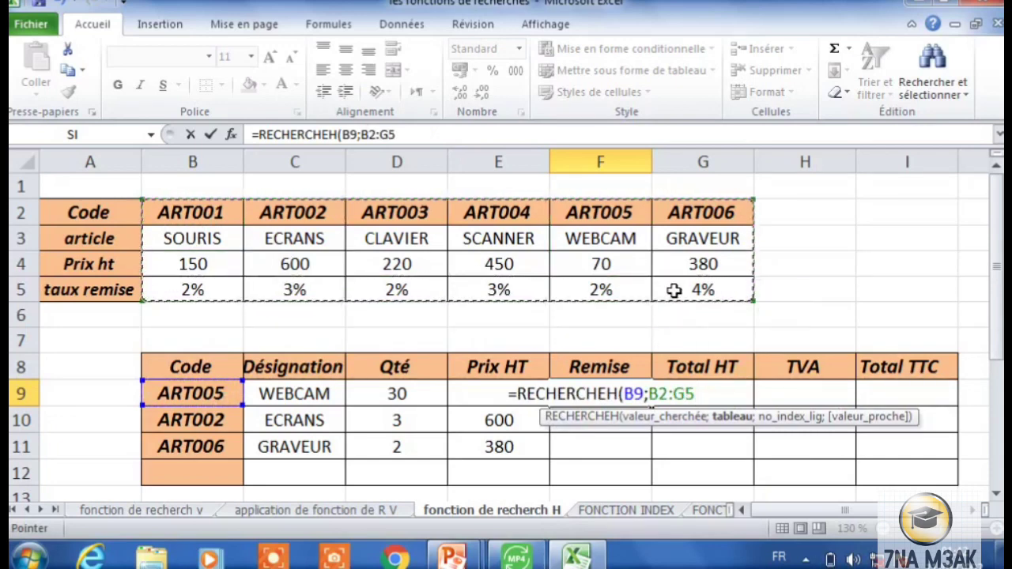
pyautogui.write(';')
# Step: Complete the F9 formula with the absolute range $B$2:$G$5 and row index 4
pyautogui.doubleClick(657, 394)
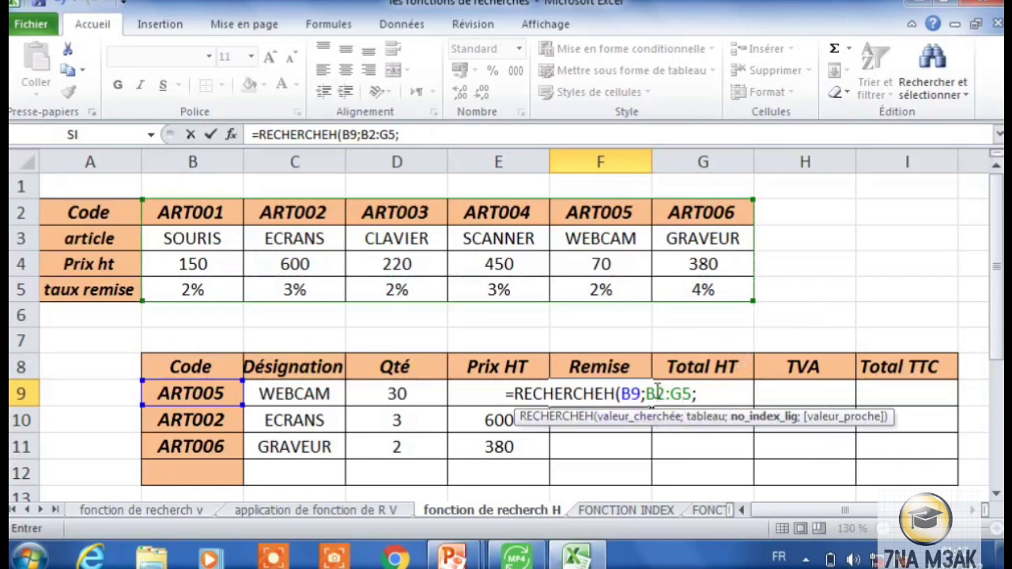
pyautogui.press('F4')
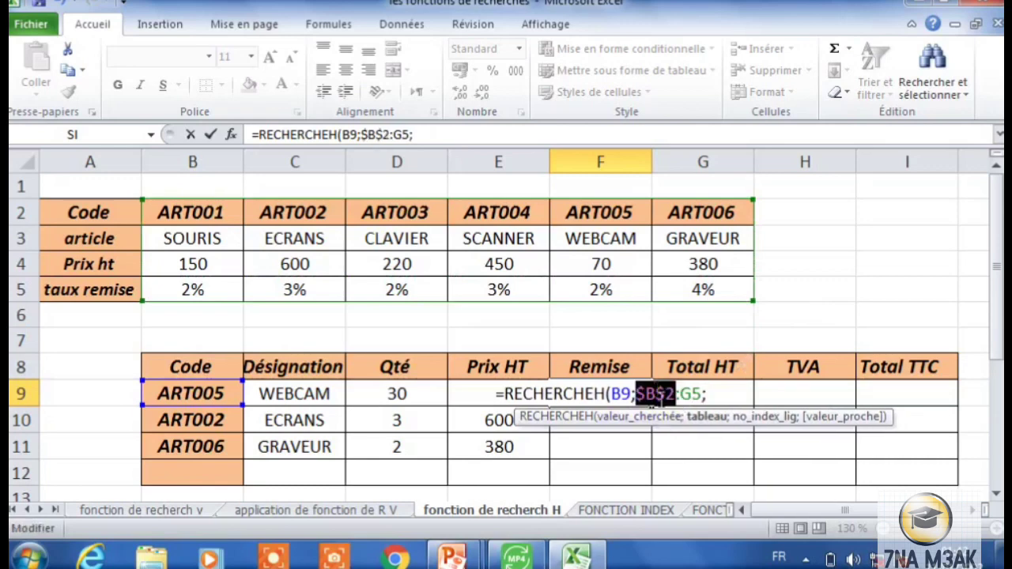
pyautogui.click(691, 393)
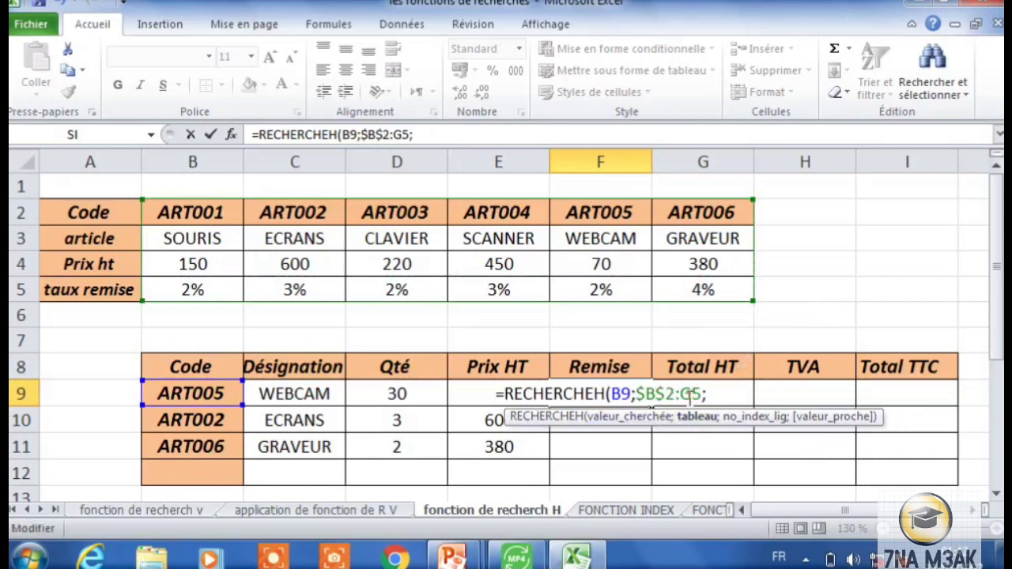
pyautogui.press('F4')
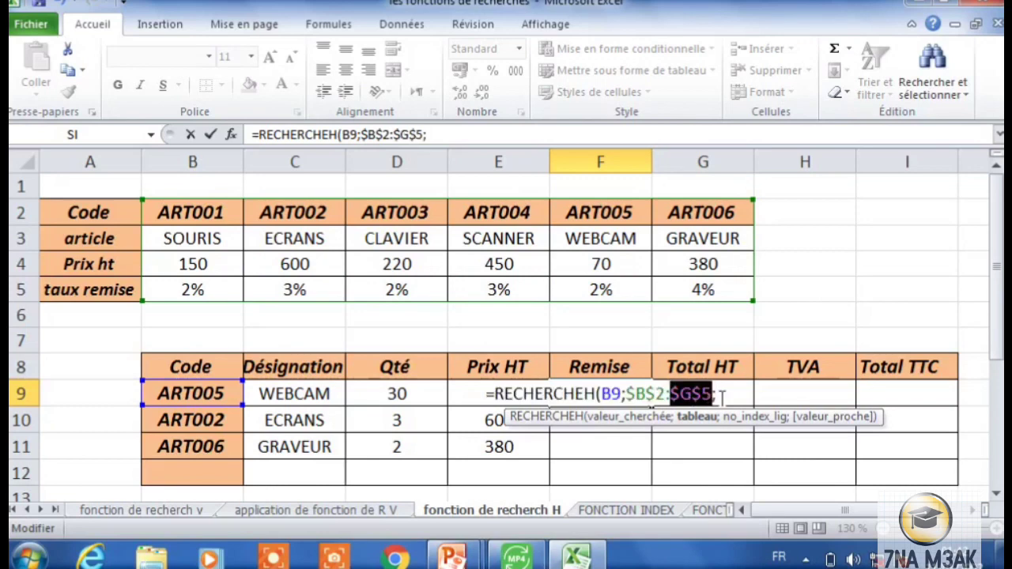
pyautogui.click(721, 395)
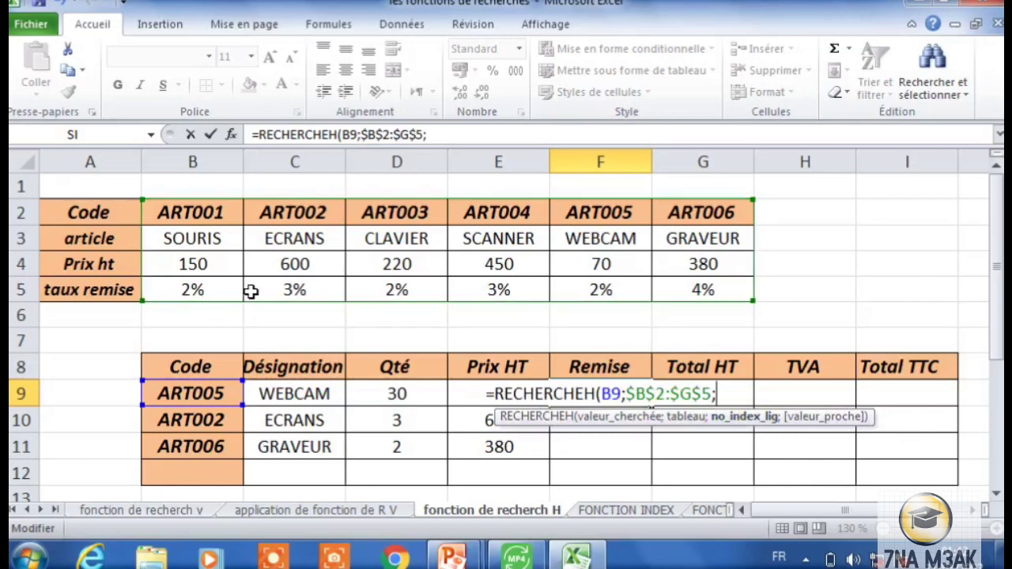
pyautogui.write('4')
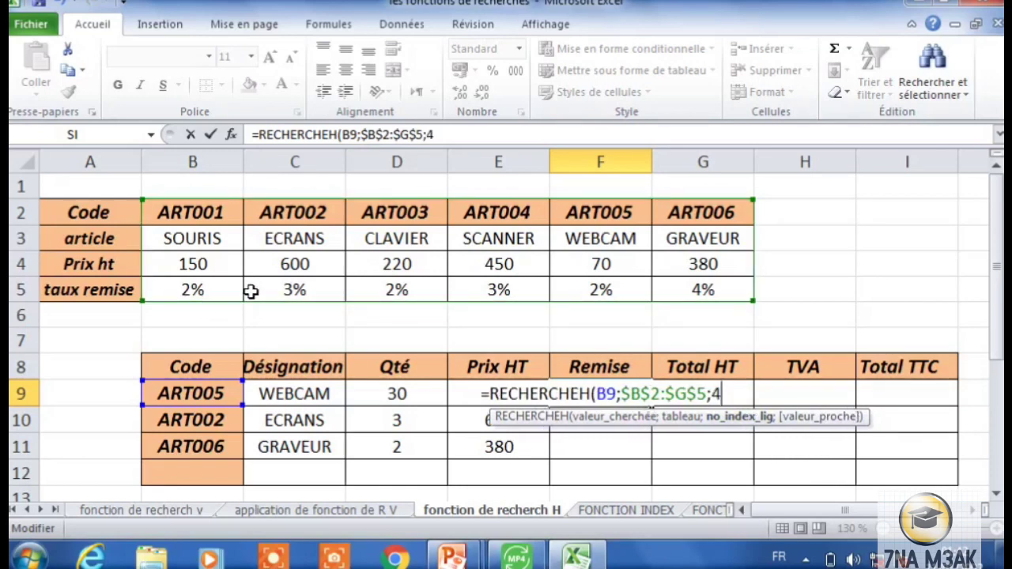
pyautogui.write(')')
pyautogui.press('Return')
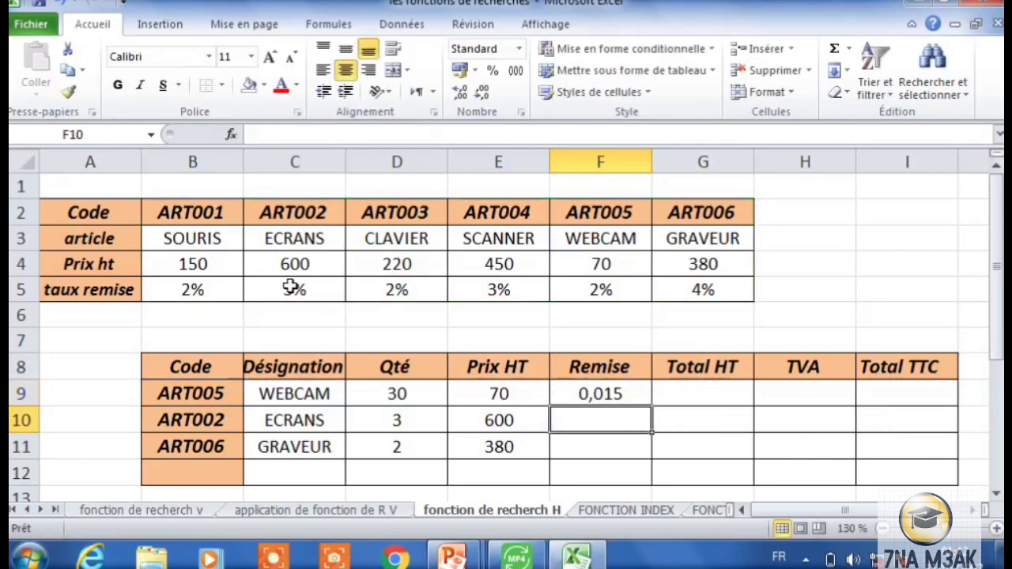
# Step: Multiply the lookup formula in Remise cell F9 by the price in E9 and fill it down to F11
pyautogui.click(603, 394)
pyautogui.doubleClick(603, 394)
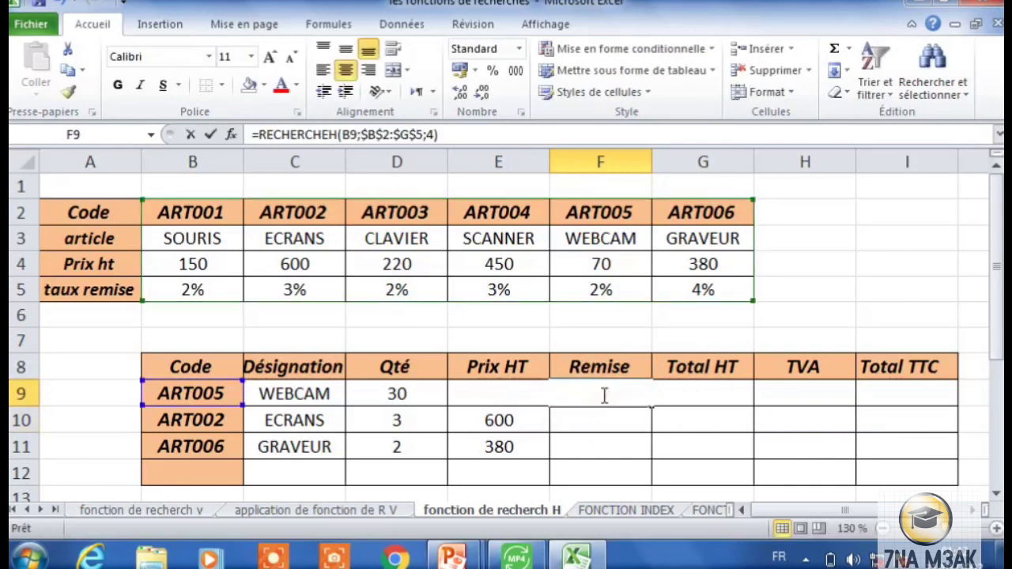
pyautogui.click(728, 390)
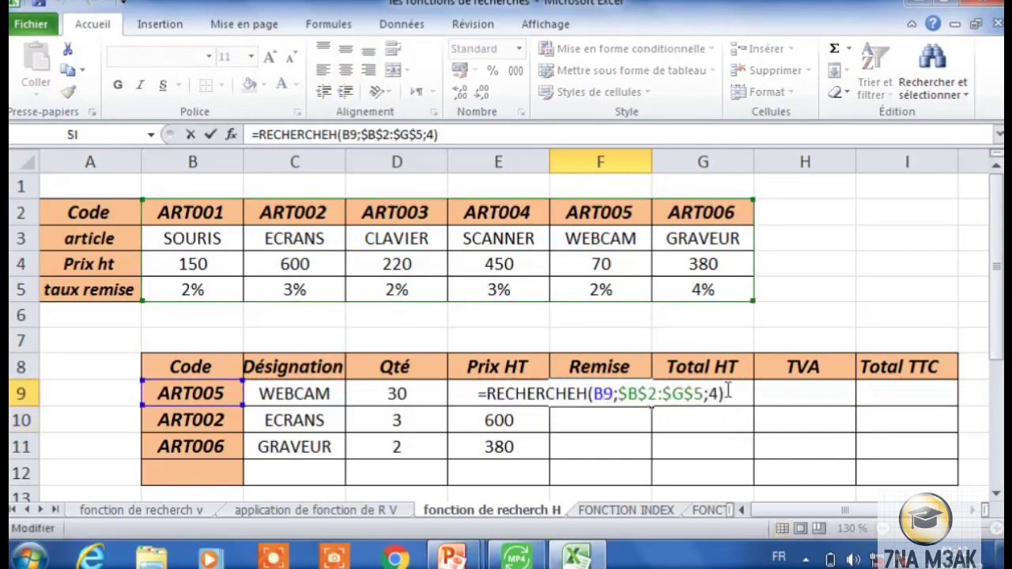
pyautogui.write('*')
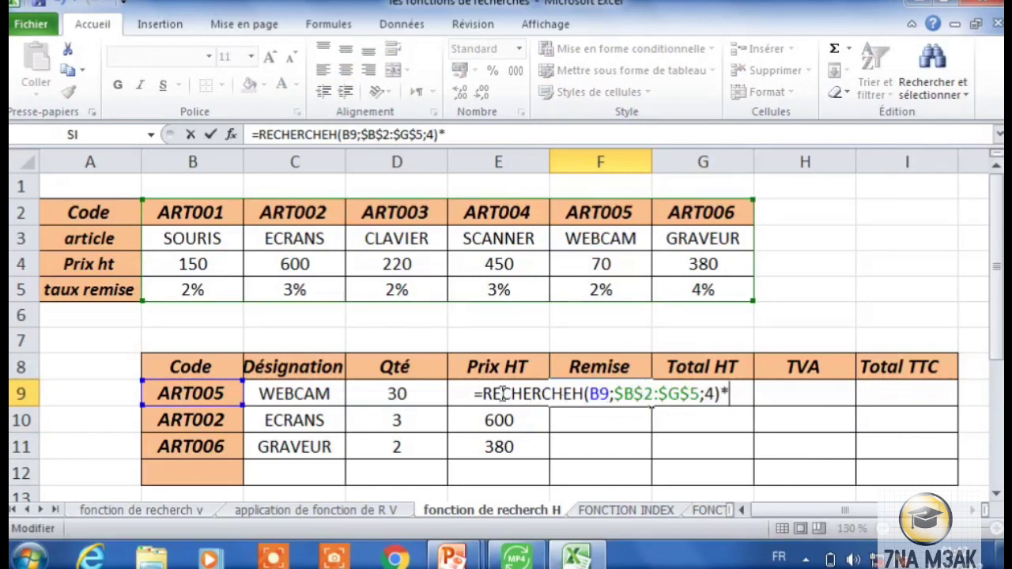
pyautogui.write('eç')
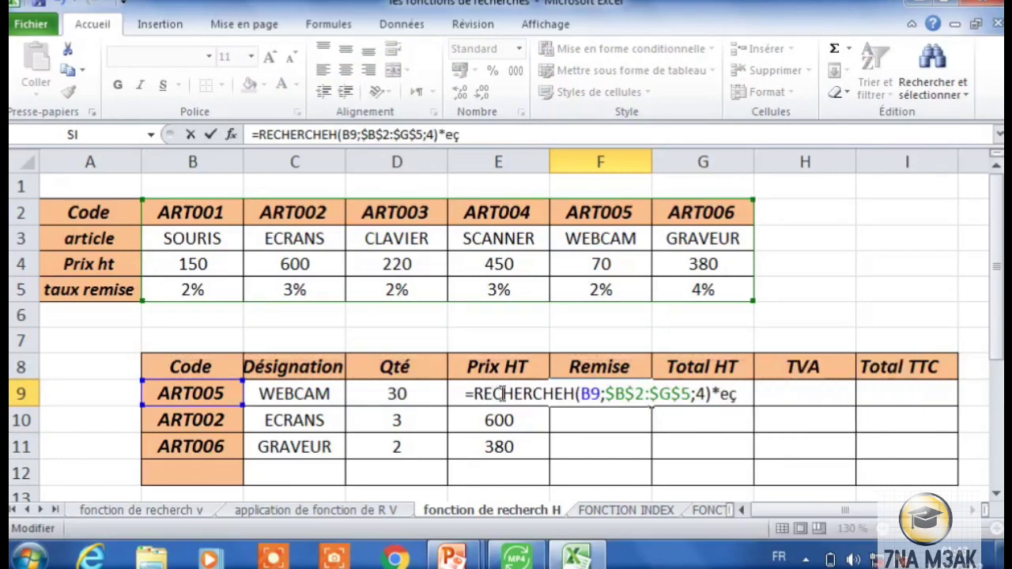
pyautogui.press('BackSpace')
pyautogui.press('BackSpace')
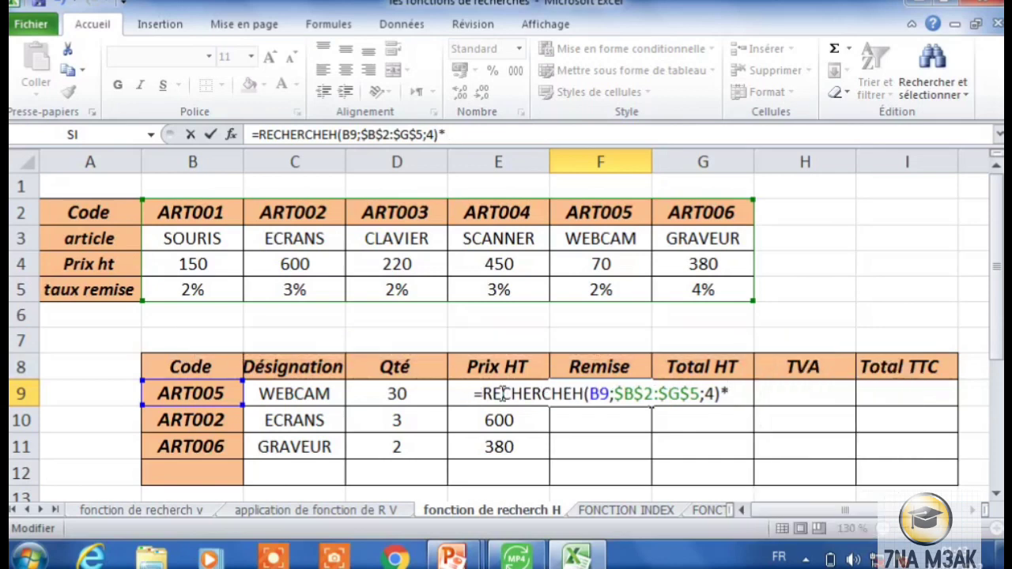
pyautogui.write('e9')
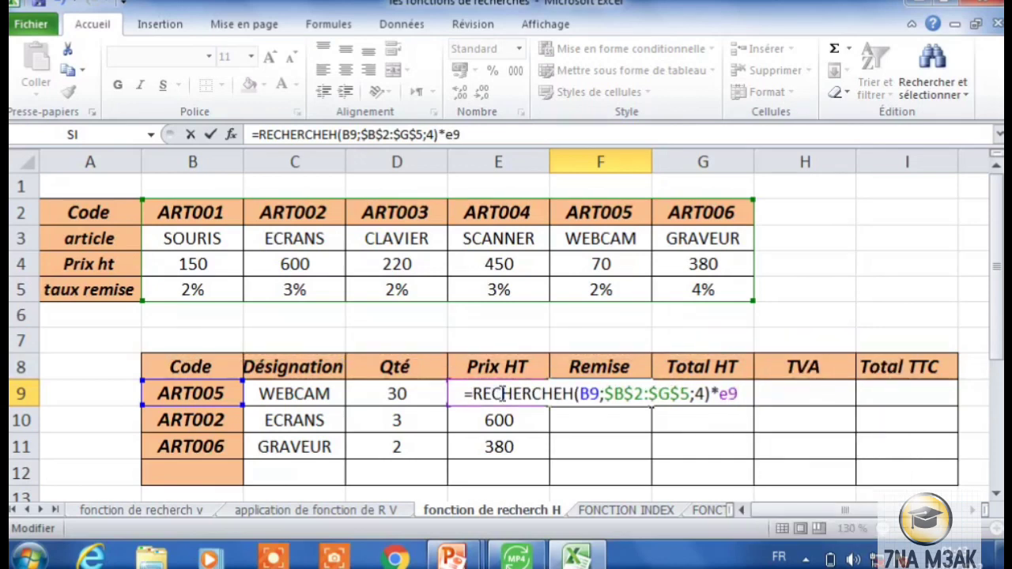
pyautogui.write(')')
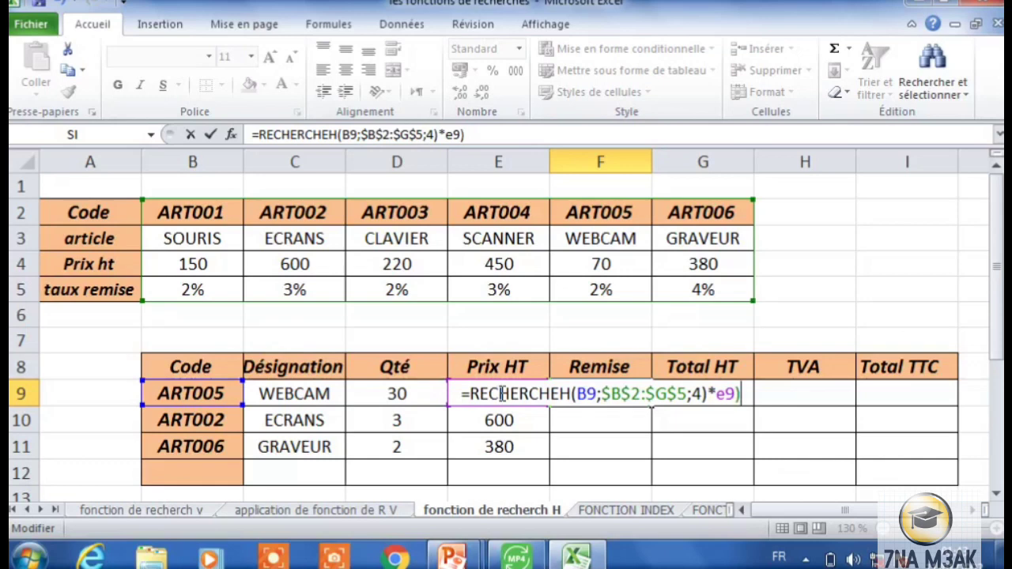
pyautogui.press('BackSpace')
pyautogui.press('Return')
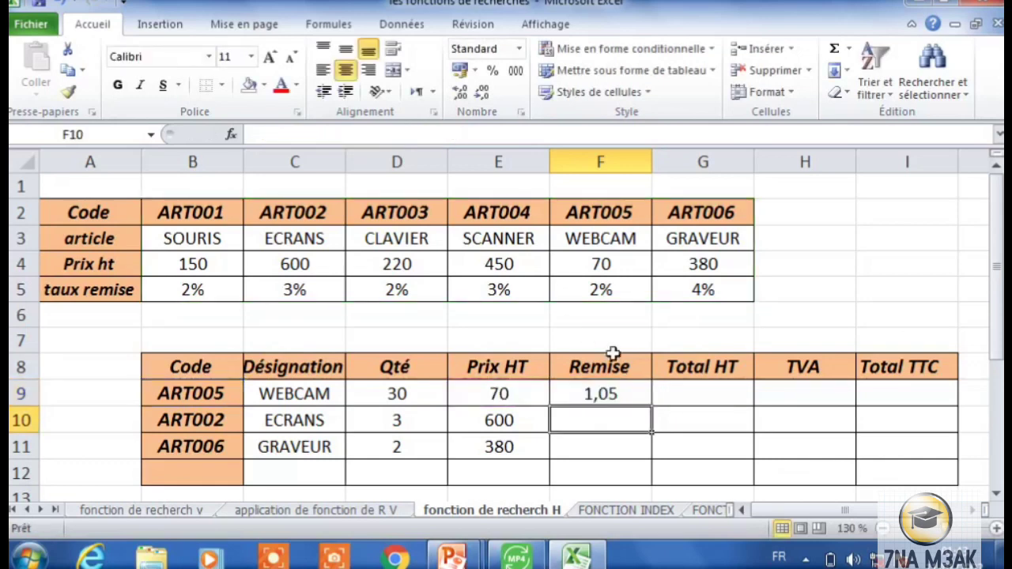
pyautogui.click(612, 387)
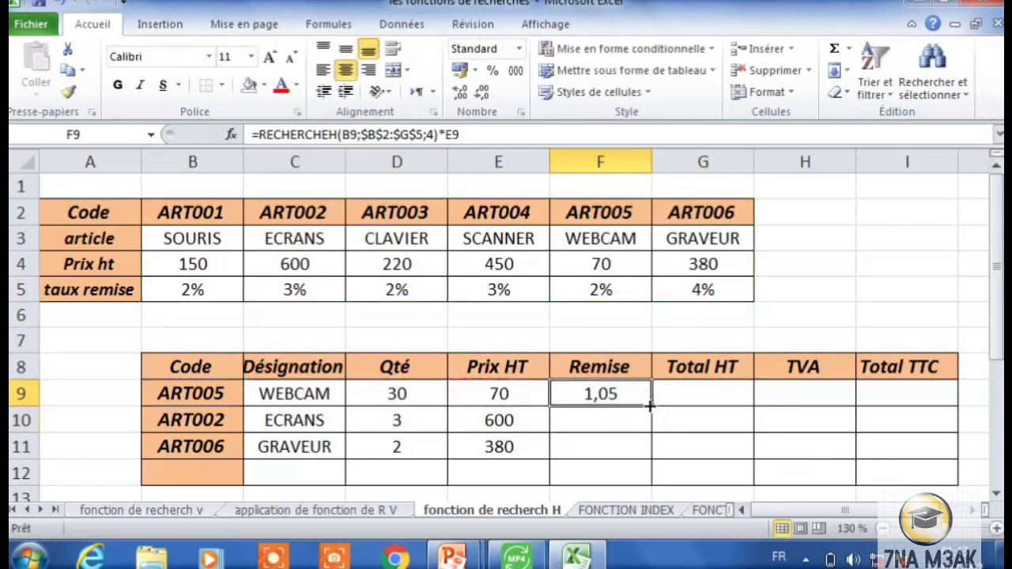
pyautogui.moveTo(650, 405); pyautogui.dragTo(646, 446)
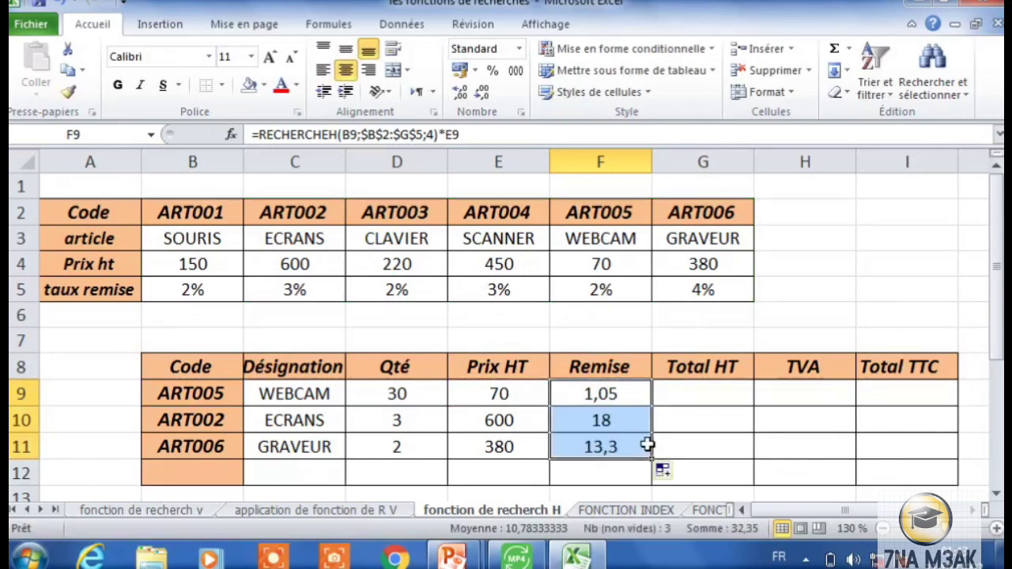
# Step: Enter =D9*(E9-F9) in Total HT cell G9 and fill the formula down to G11
pyautogui.click(679, 397)
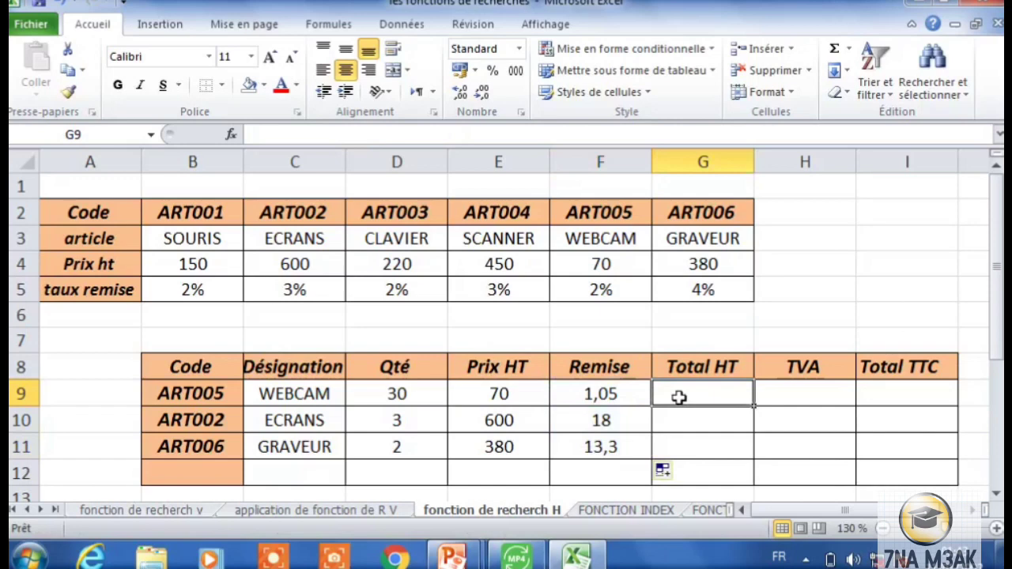
pyautogui.write('=')
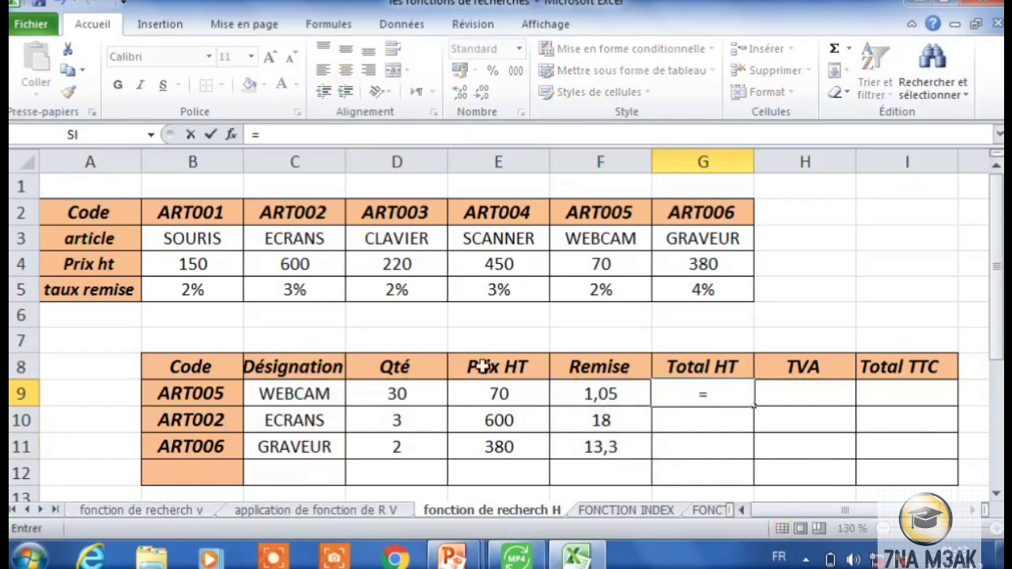
pyautogui.click(405, 391)
pyautogui.write('*')
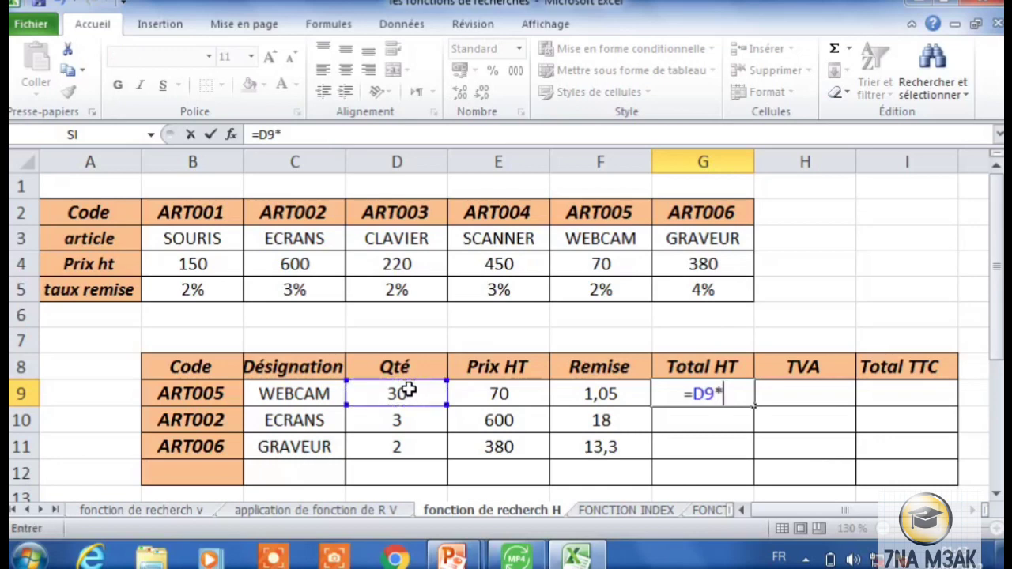
pyautogui.write('(')
pyautogui.click(492, 392)
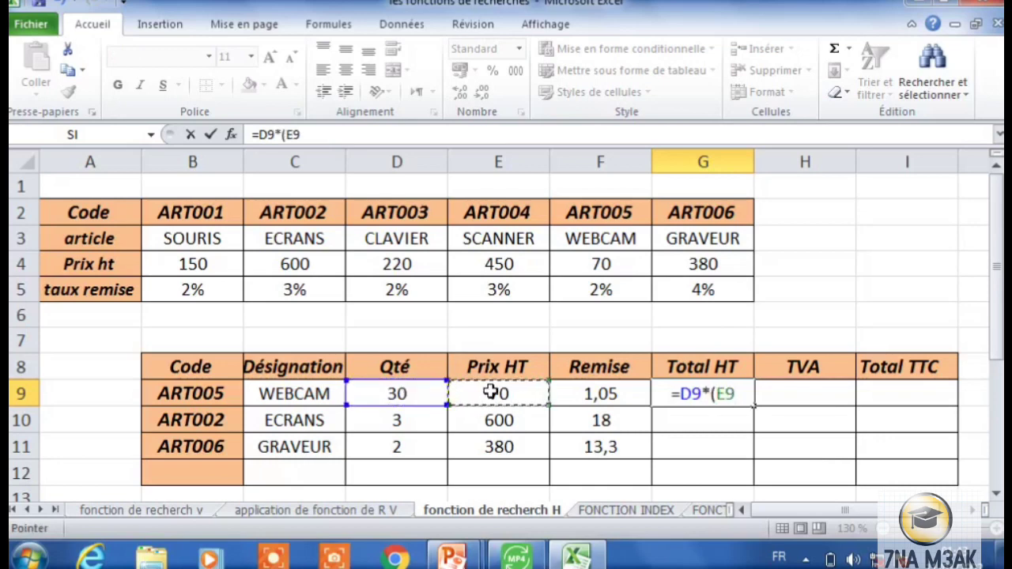
pyautogui.write('-')
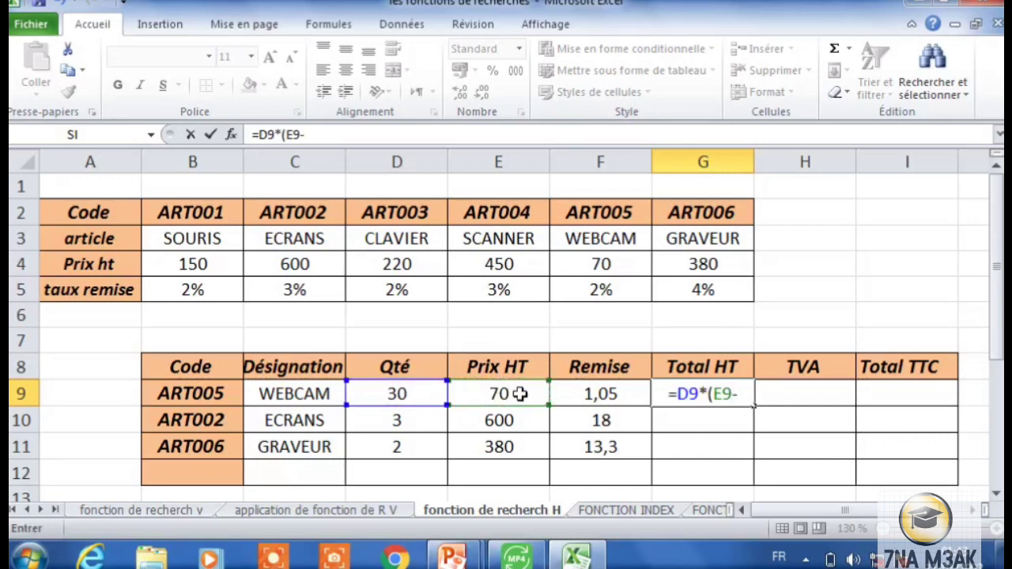
pyautogui.click(563, 395)
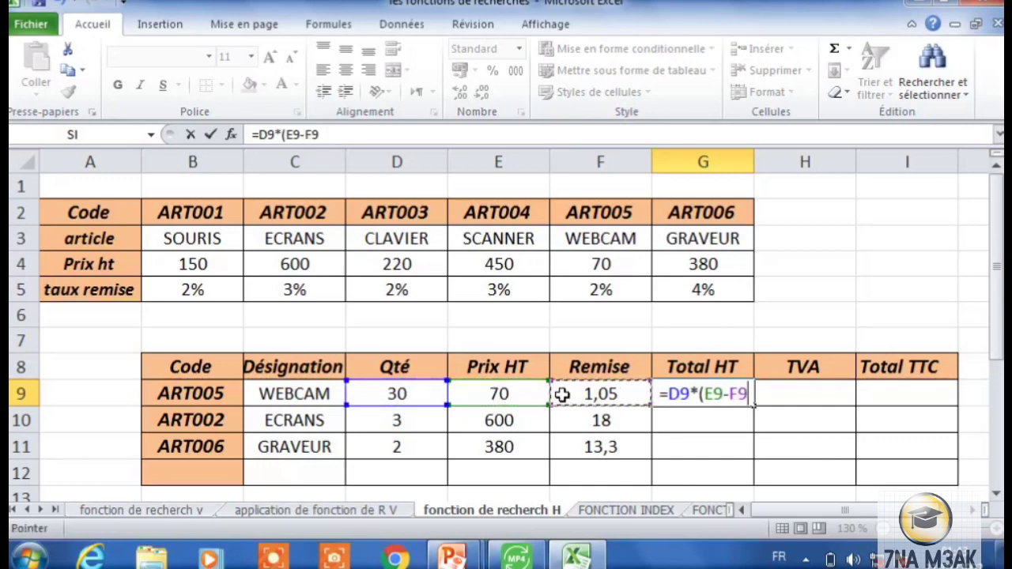
pyautogui.write(')')
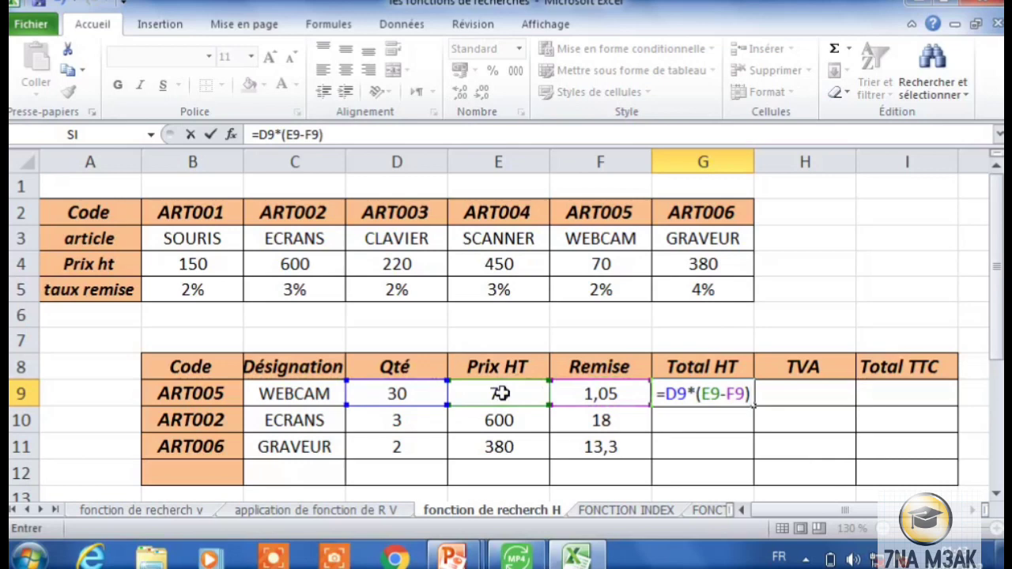
pyautogui.press('Return')
pyautogui.click(726, 393)
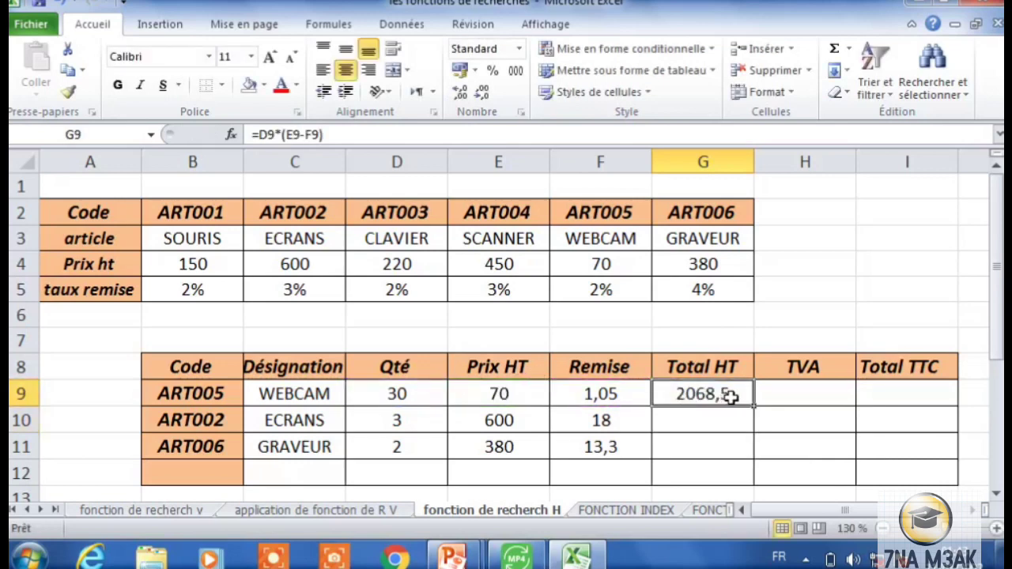
pyautogui.moveTo(753, 408); pyautogui.dragTo(744, 452)
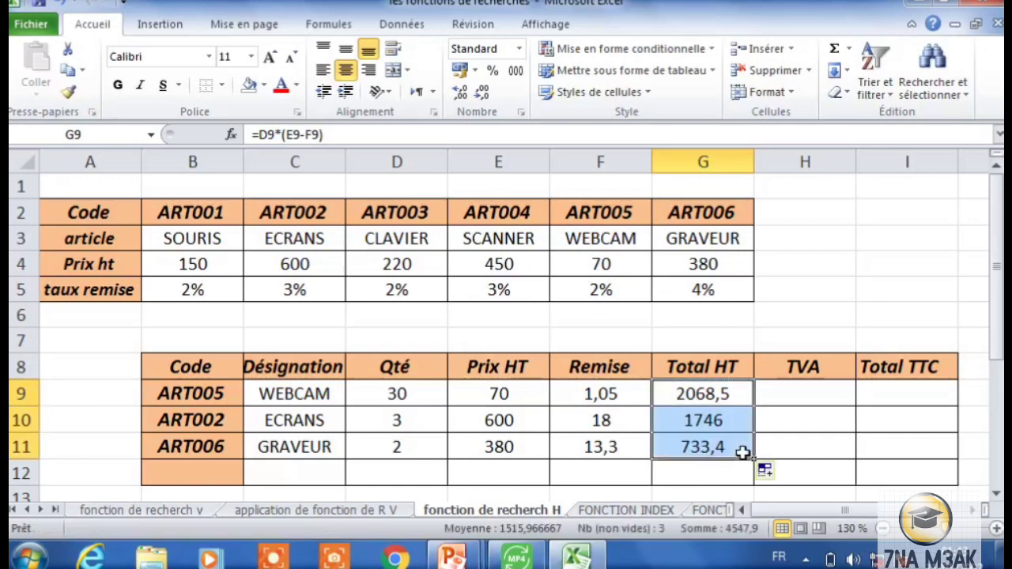
# Step: Enter =G9*20% in TVA cell H9 and fill the formula down to H11
pyautogui.click(782, 393)
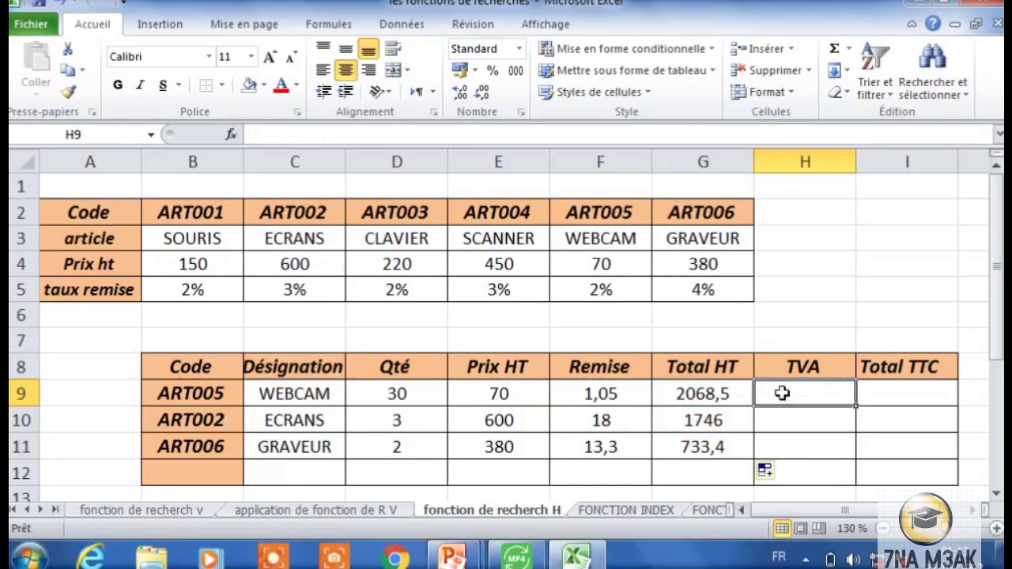
pyautogui.write('=')
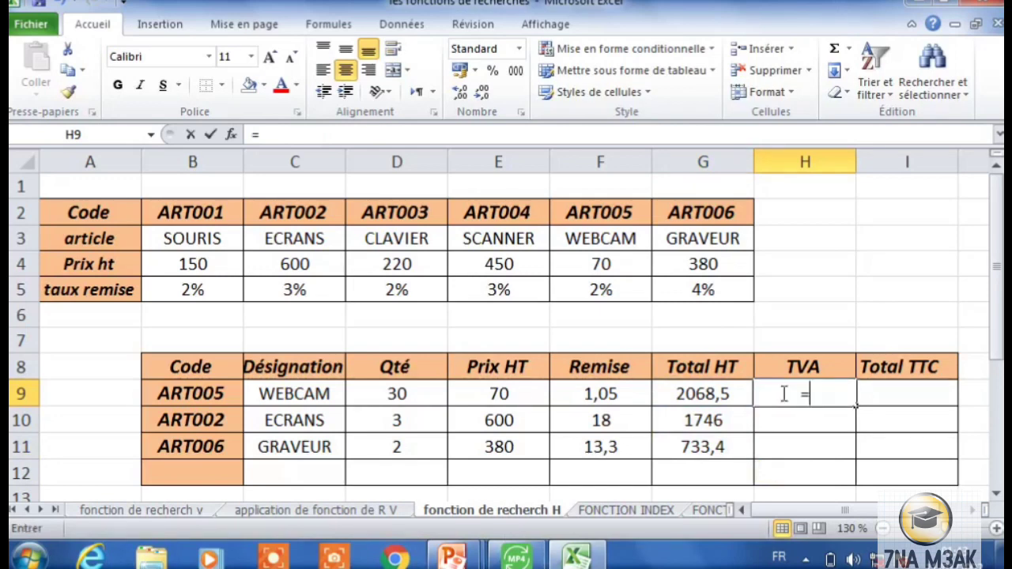
pyautogui.click(736, 393)
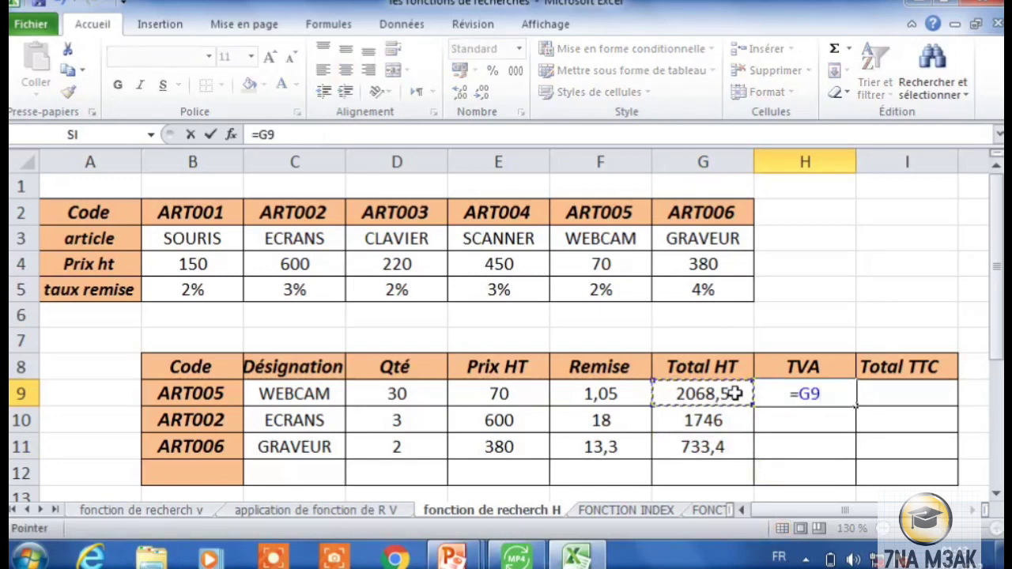
pyautogui.write('*')
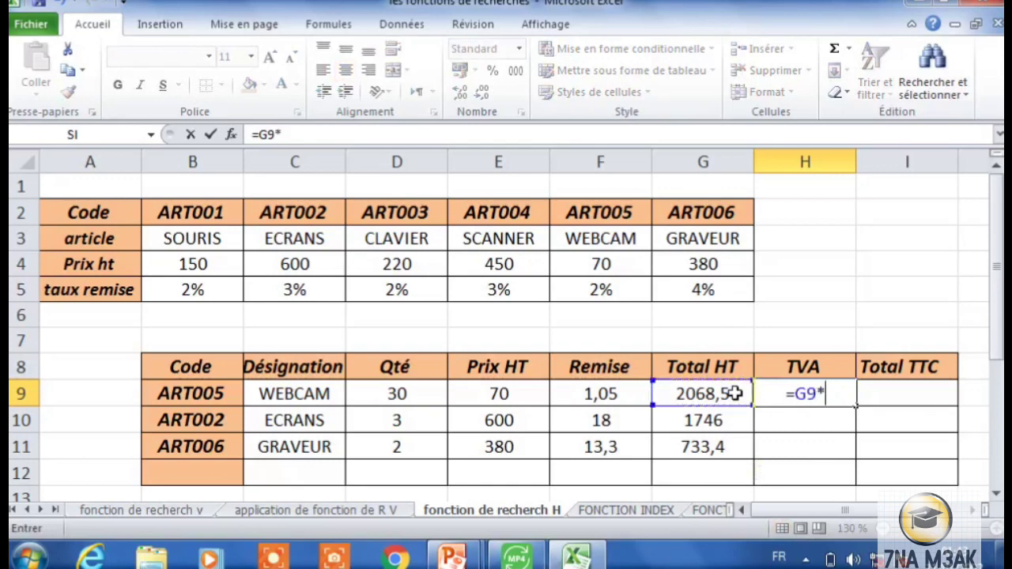
pyautogui.write('20%')
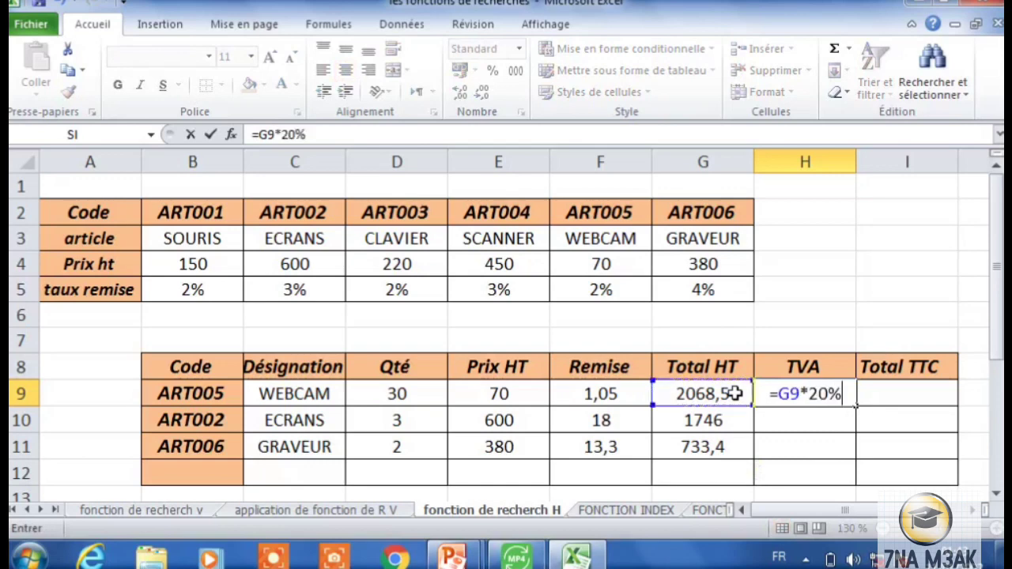
pyautogui.press('Return')
pyautogui.click(840, 397)
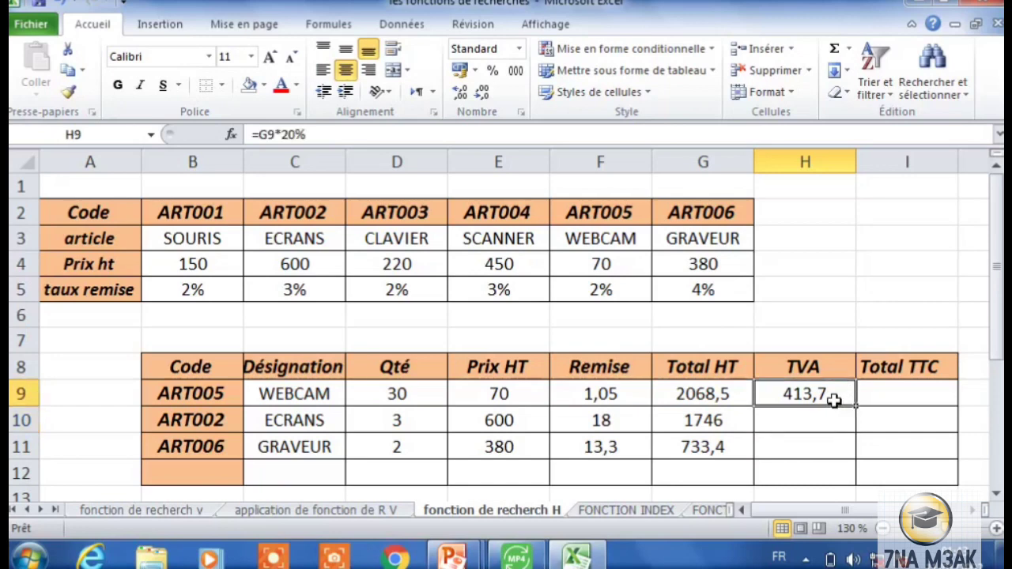
pyautogui.moveTo(855, 406); pyautogui.dragTo(846, 446)
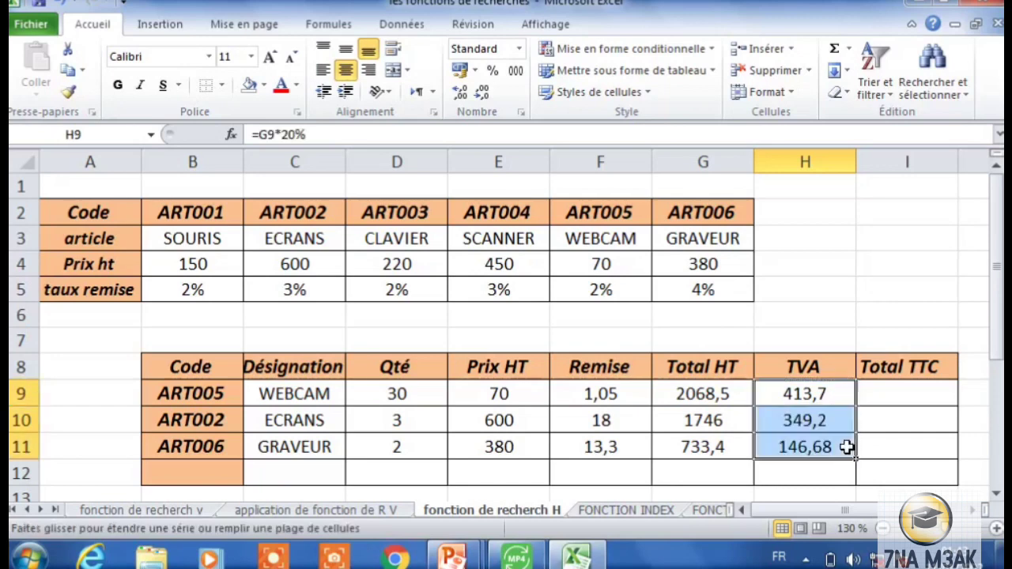
# Step: Enter =G9+H9 in Total TTC cell I9 and fill the formula down to I11
pyautogui.click(886, 393)
pyautogui.write('+')
pyautogui.press('BackSpace')
pyautogui.write('=')
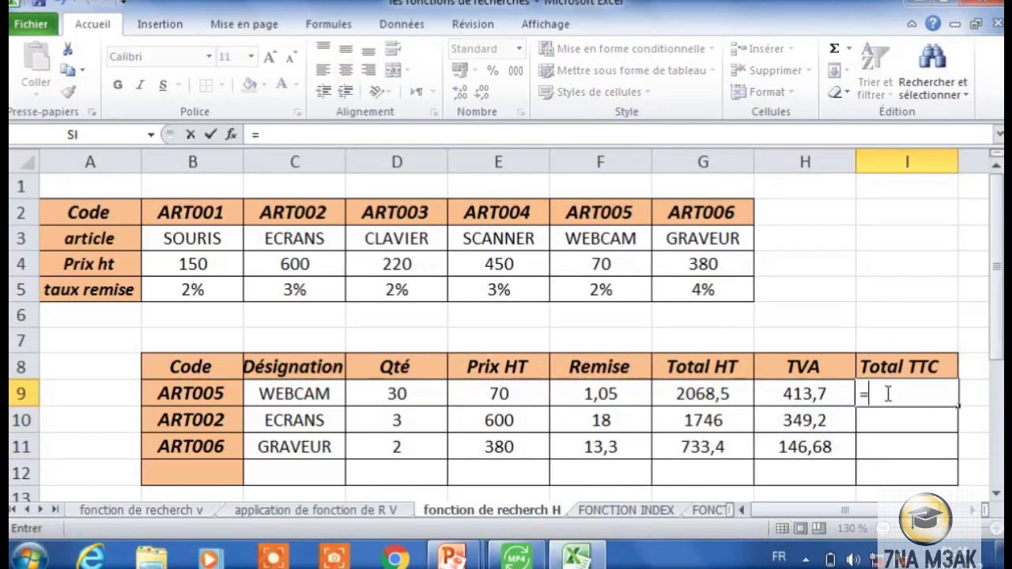
pyautogui.click(728, 401)
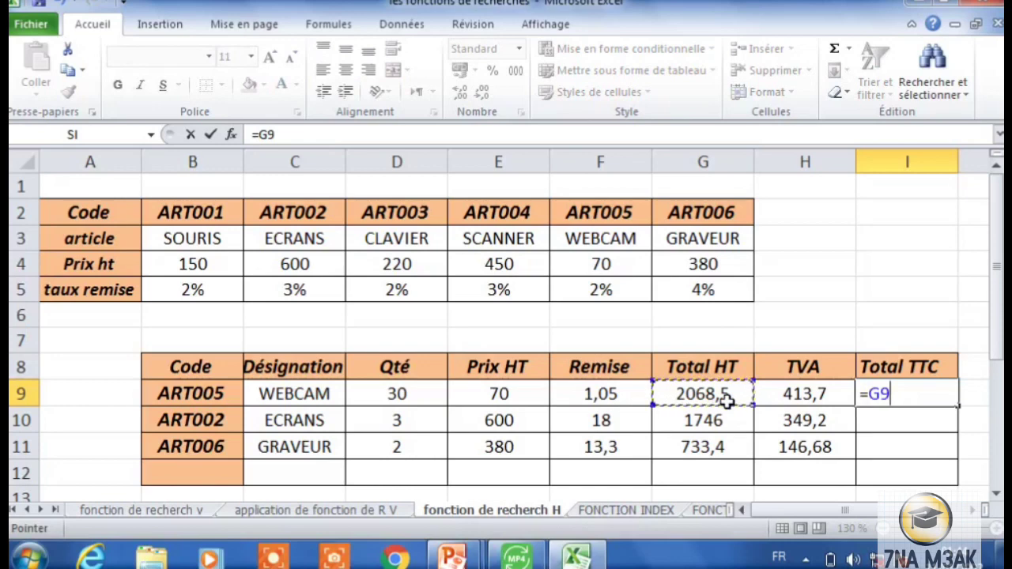
pyautogui.write('+')
pyautogui.click(775, 394)
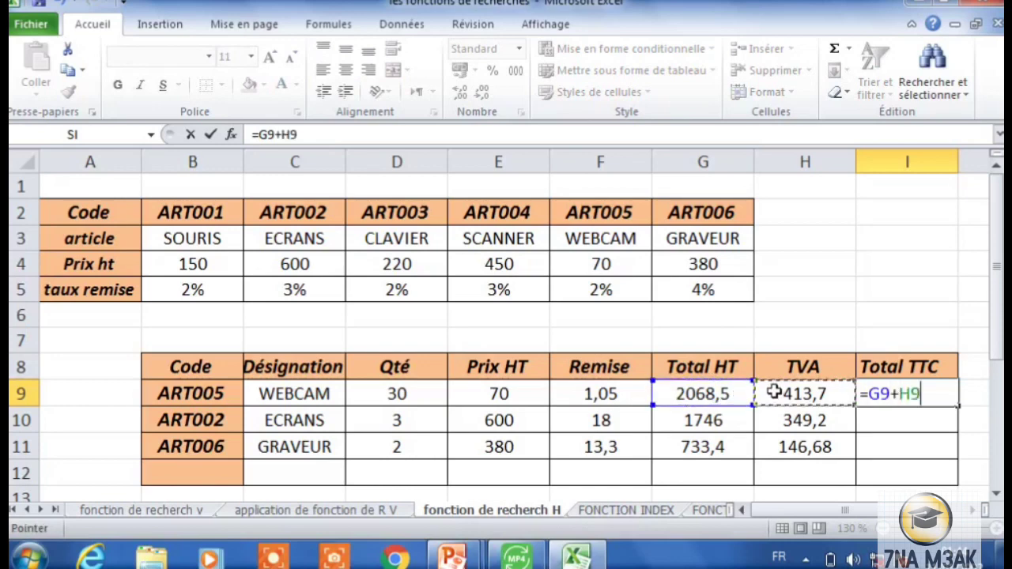
pyautogui.press('Return')
pyautogui.click(867, 394)
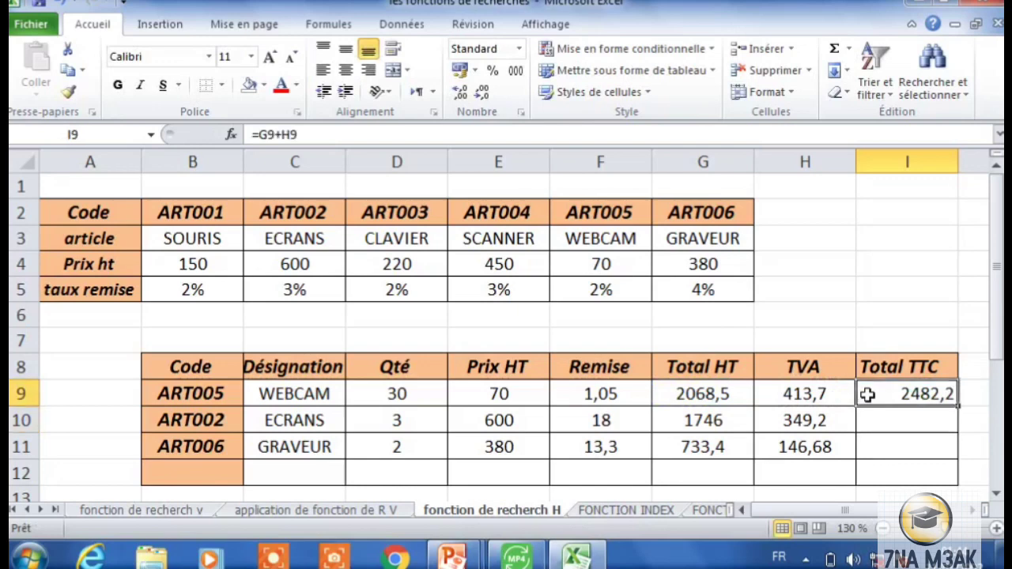
pyautogui.moveTo(959, 406); pyautogui.dragTo(949, 453)
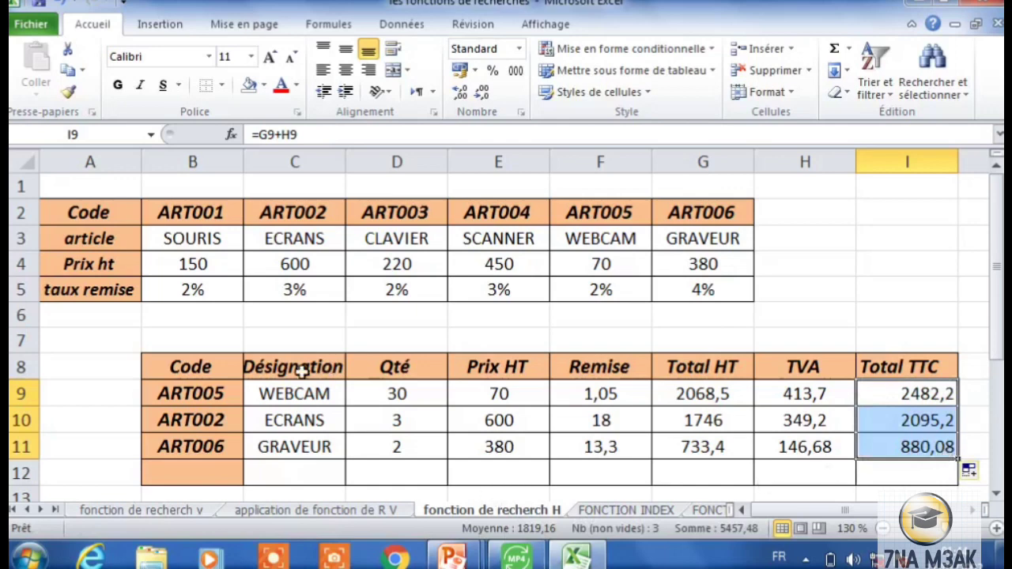
# Step: Remove the absolute references from the lookup range in Désignation cell C9, making the formula =RECHERCHEH(B9;B2:G5;2)
pyautogui.click(315, 397)
pyautogui.doubleClick(315, 395)
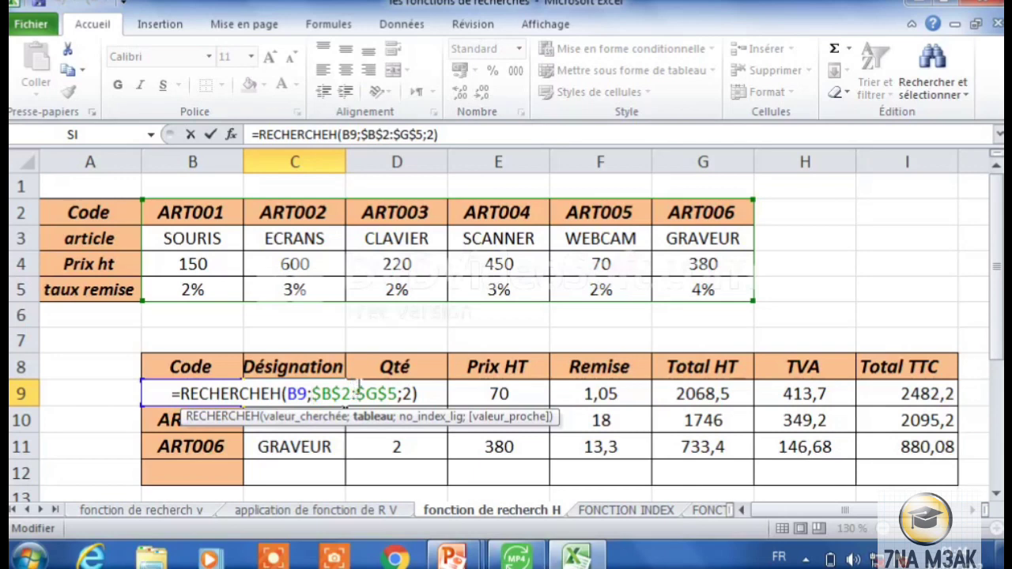
pyautogui.click(386, 390)
pyautogui.press('BackSpace')
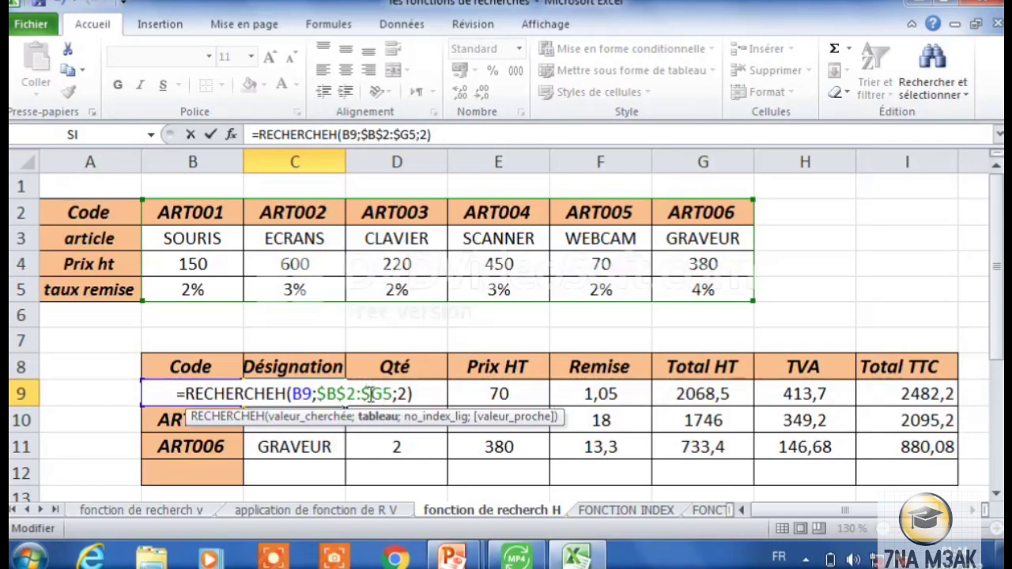
pyautogui.click(370, 393)
pyautogui.press('BackSpace')
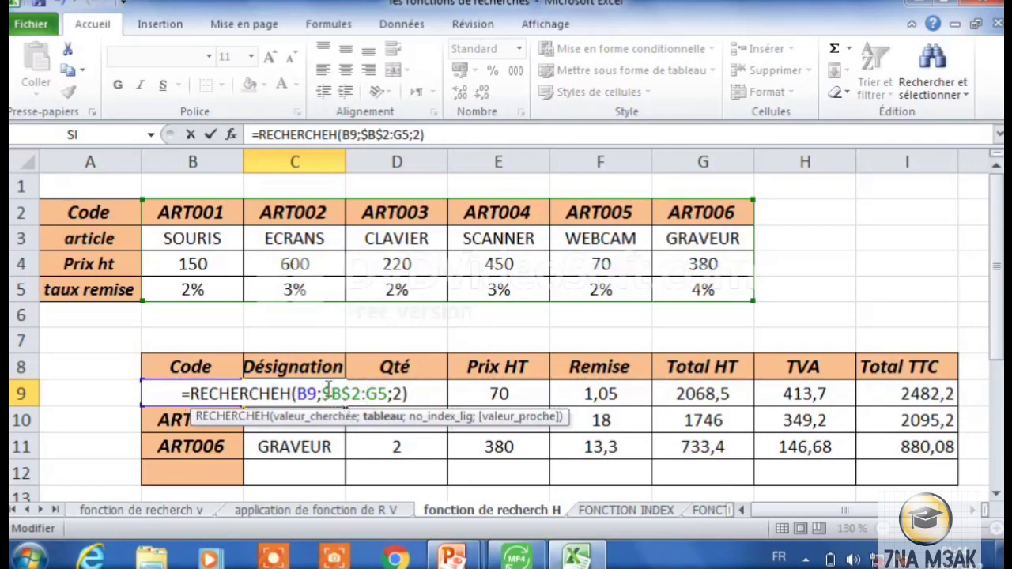
pyautogui.click(330, 392)
pyautogui.press('BackSpace')
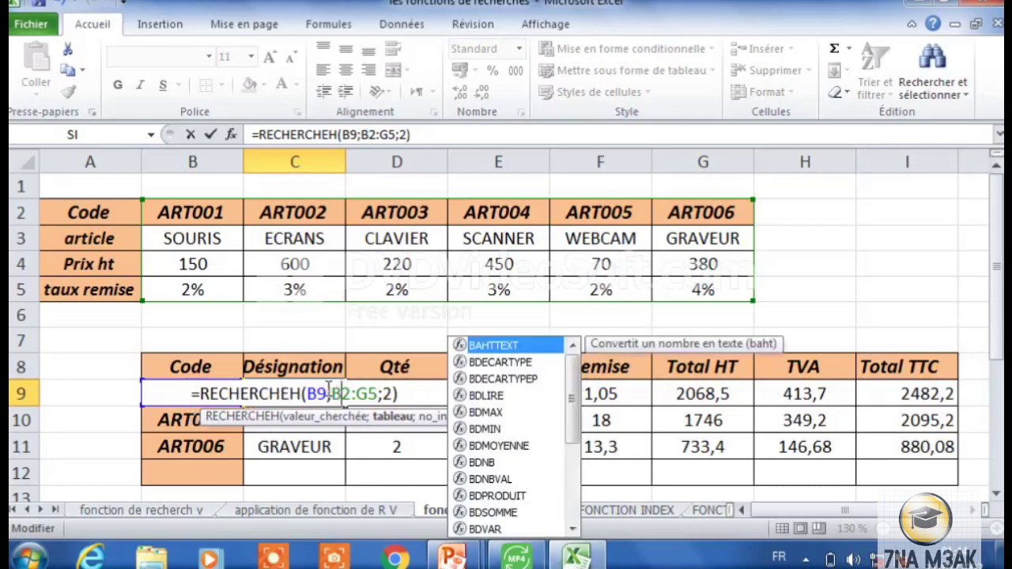
pyautogui.press('Return')
# Step: Change the article code in cell B11 to ART001
pyautogui.doubleClick(235, 446)
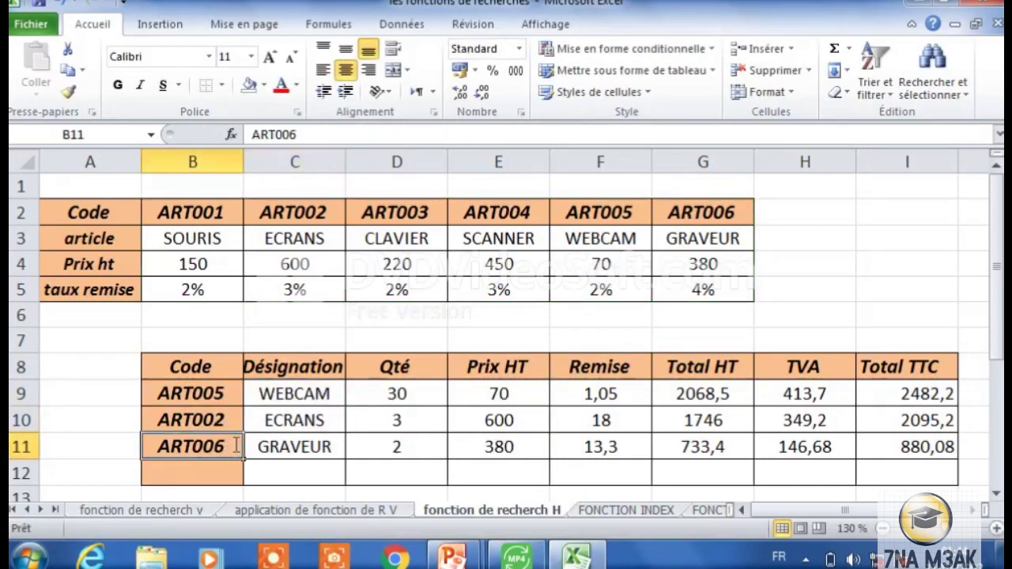
pyautogui.press('BackSpace')
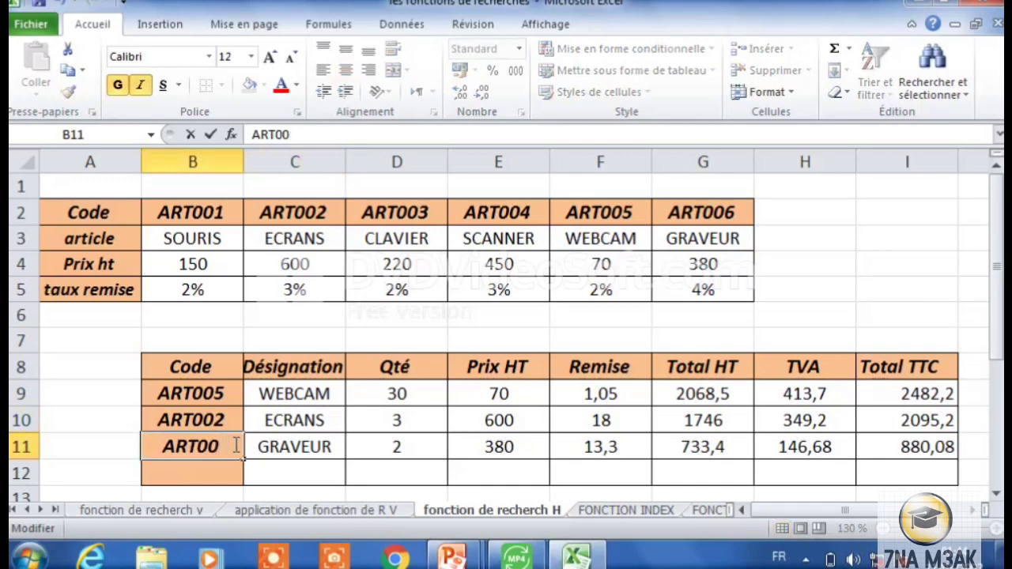
pyautogui.write('1')
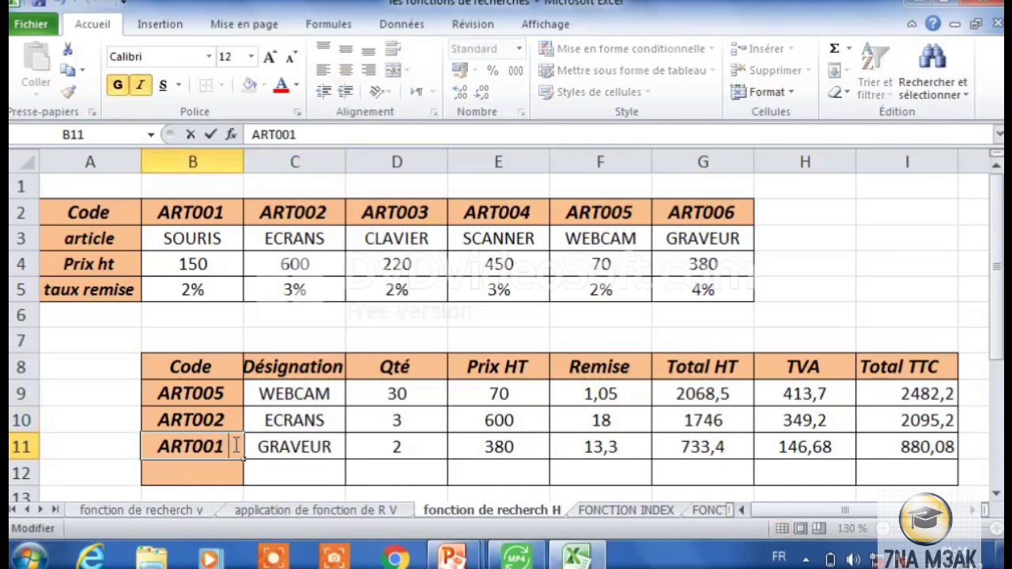
pyautogui.press('Return')
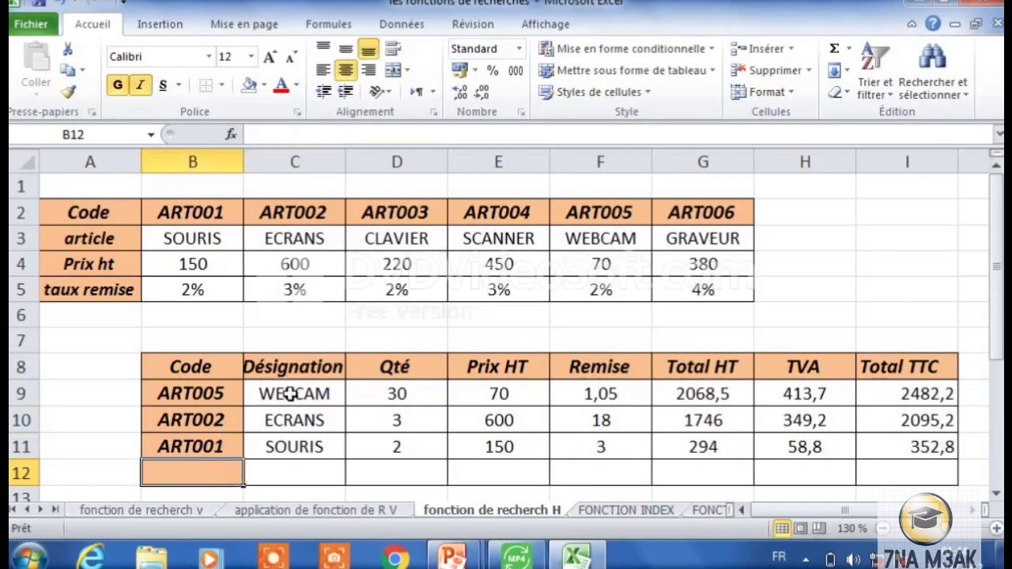
# Step: Fill the relative-range lookup formula from C9 down to C11 and examine the range used in C10
pyautogui.click(291, 394)
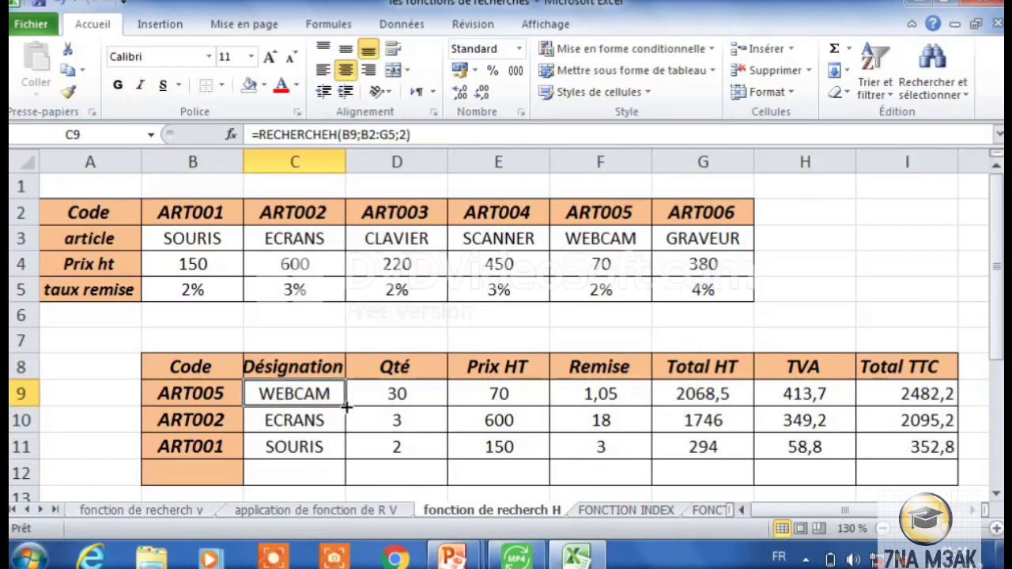
pyautogui.moveTo(345, 405); pyautogui.dragTo(337, 449)
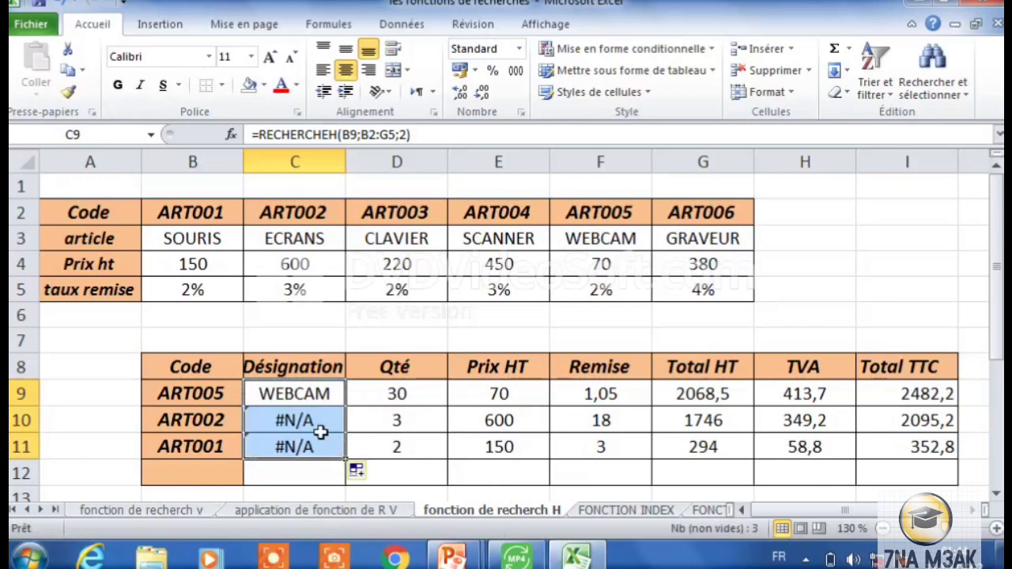
pyautogui.doubleClick(320, 420)
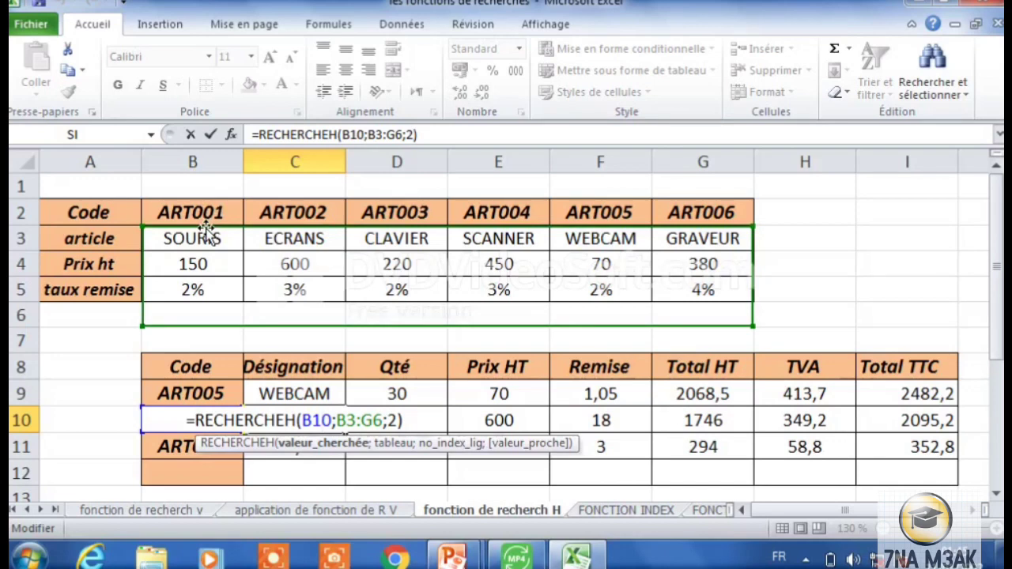
pyautogui.press('Return')
# Step: Make the lookup range in C9 absolute as $B$2:$G$5 and fill the formula down to C11
pyautogui.click(294, 400)
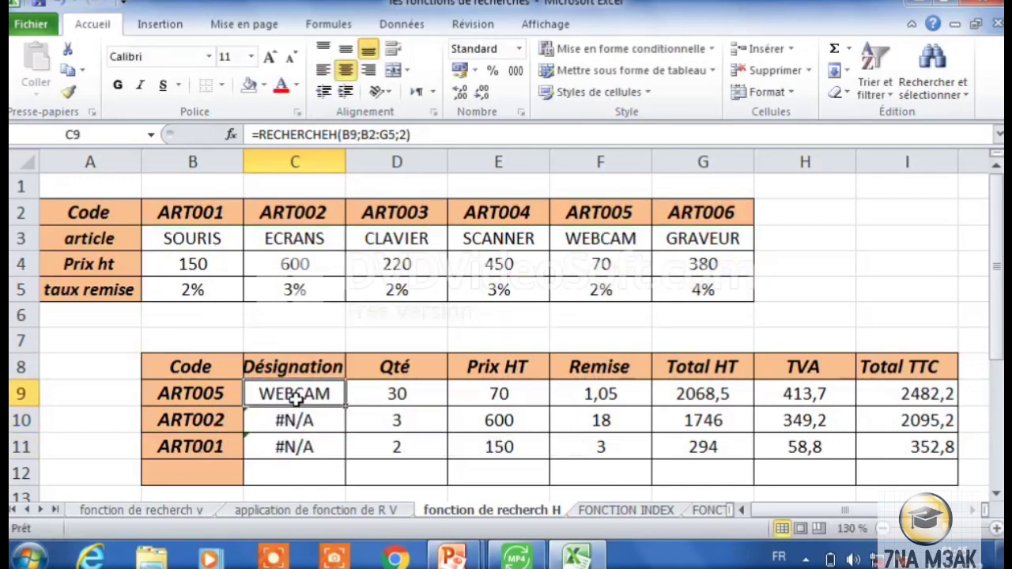
pyautogui.doubleClick(294, 397)
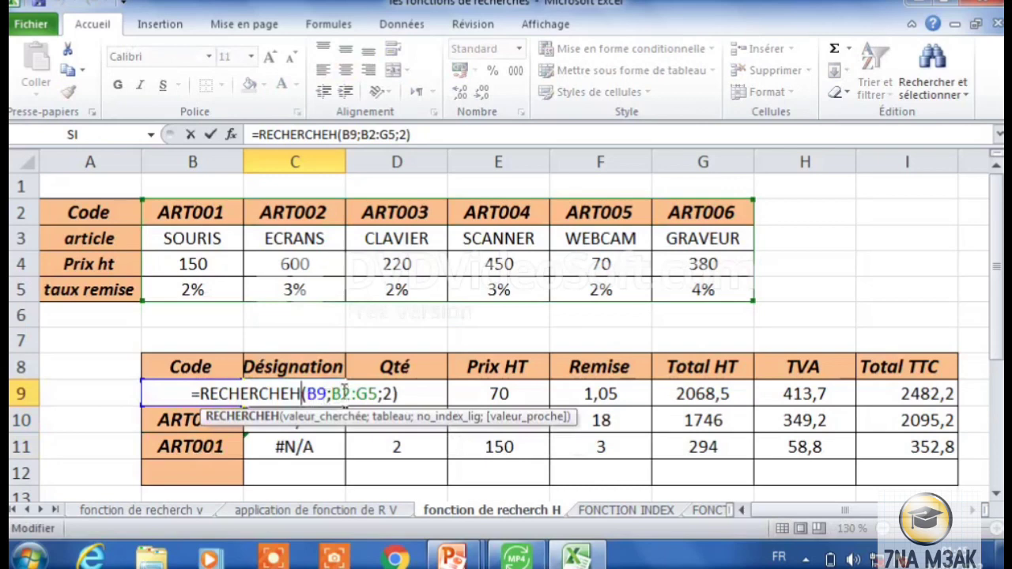
pyautogui.click(343, 393)
pyautogui.press('F4')
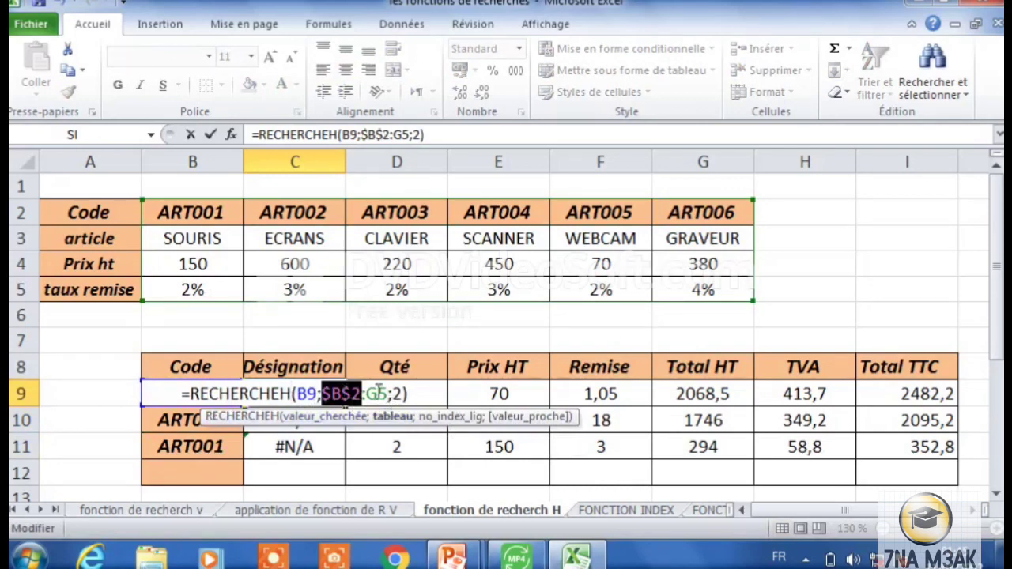
pyautogui.click(378, 393)
pyautogui.press('F4')
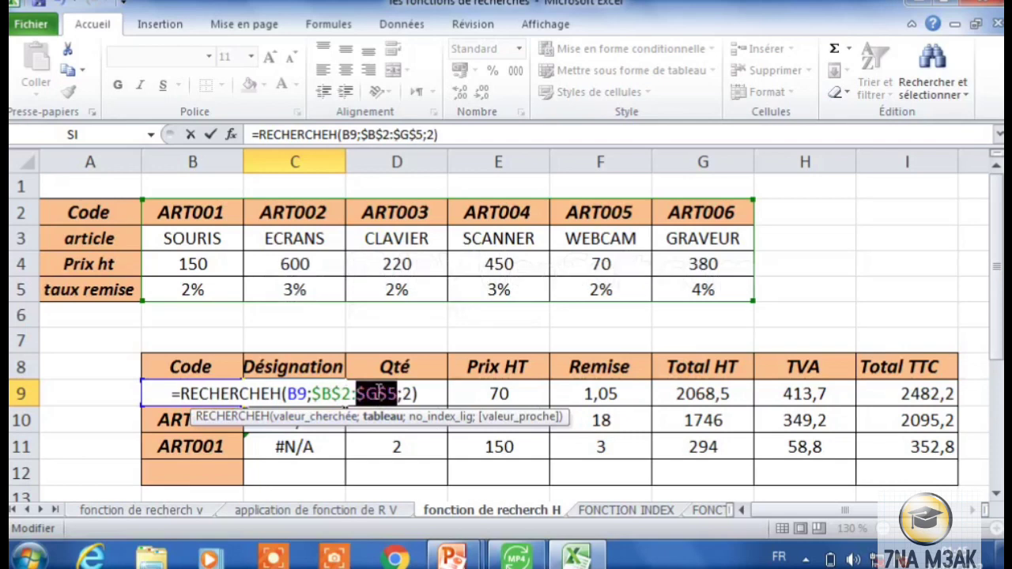
pyautogui.press('Return')
pyautogui.click(336, 394)
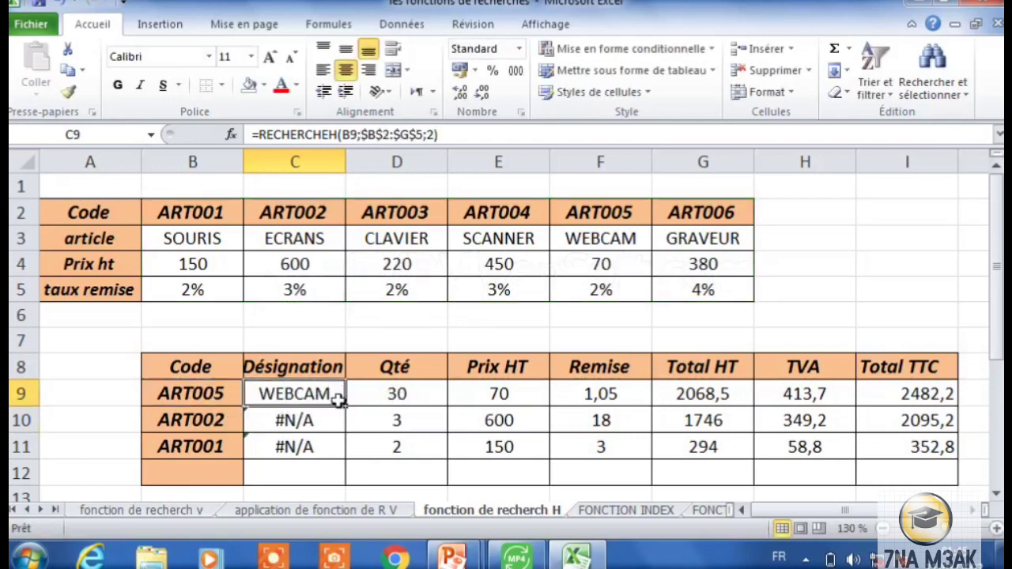
pyautogui.moveTo(345, 406); pyautogui.dragTo(340, 448)
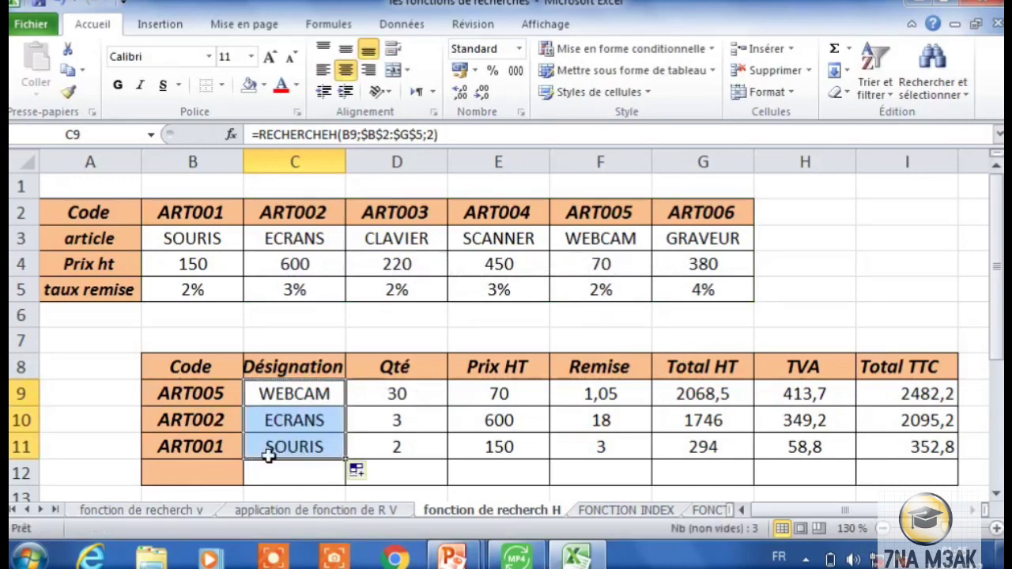
# Step: Change the article code in cell B11 to ART006
pyautogui.click(236, 448)
pyautogui.doubleClick(236, 447)
pyautogui.press('BackSpace')
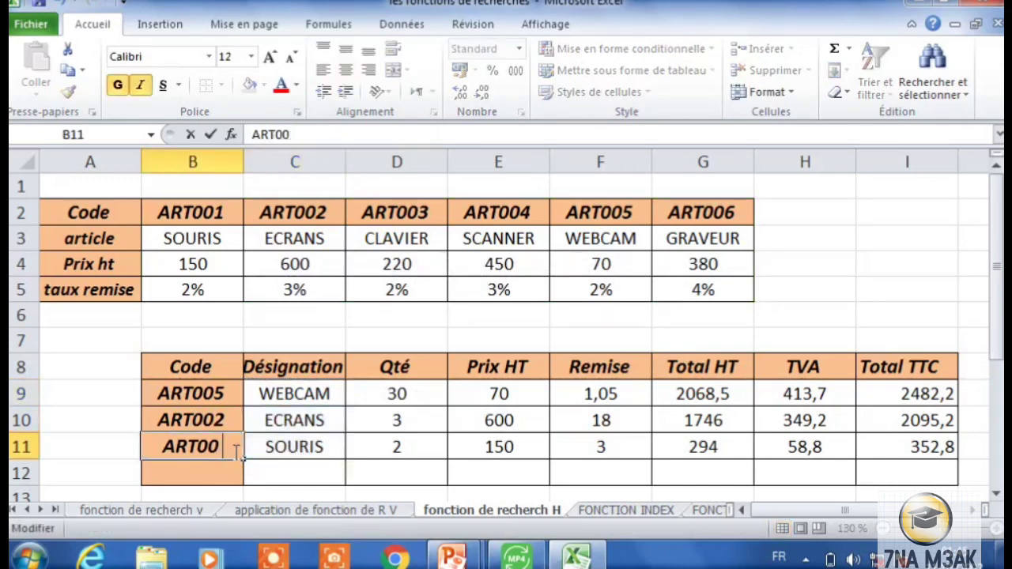
pyautogui.write('6')
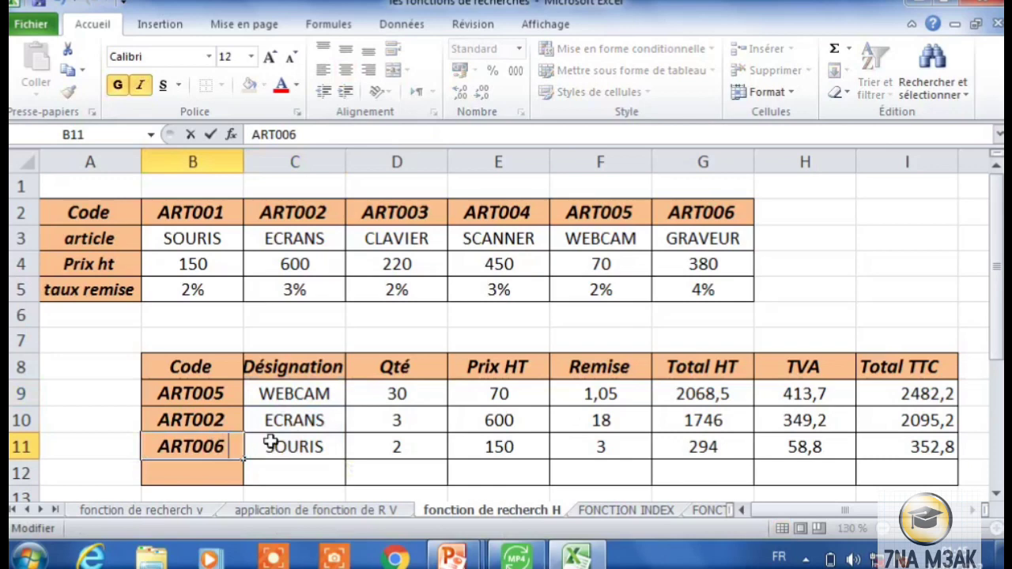
pyautogui.click(247, 447)
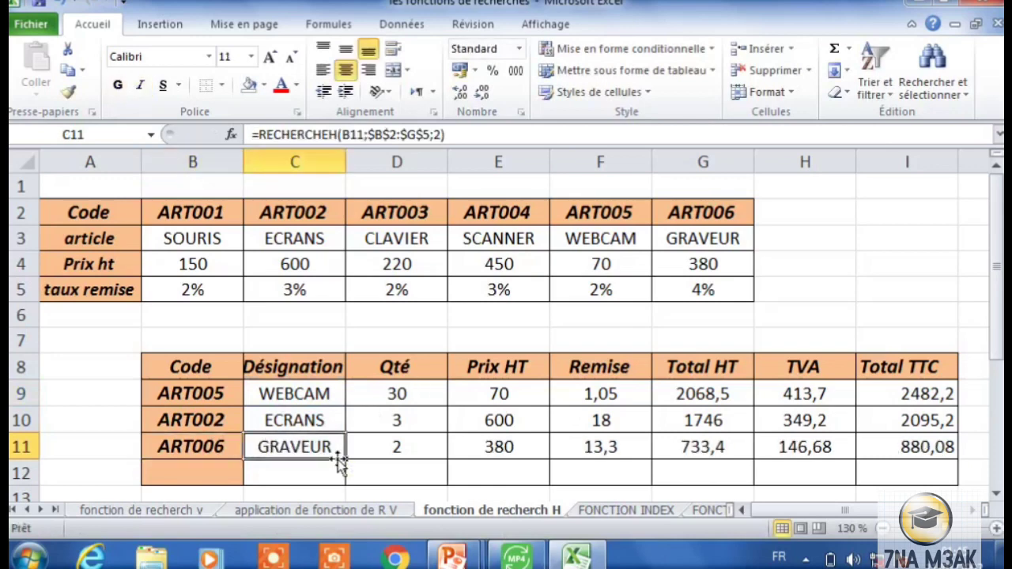
pyautogui.click(362, 445)
# Step: Examine the lookup formulas in C9, C10 and C11, comparing the relative code reference with the absolute table range
pyautogui.click(316, 398)
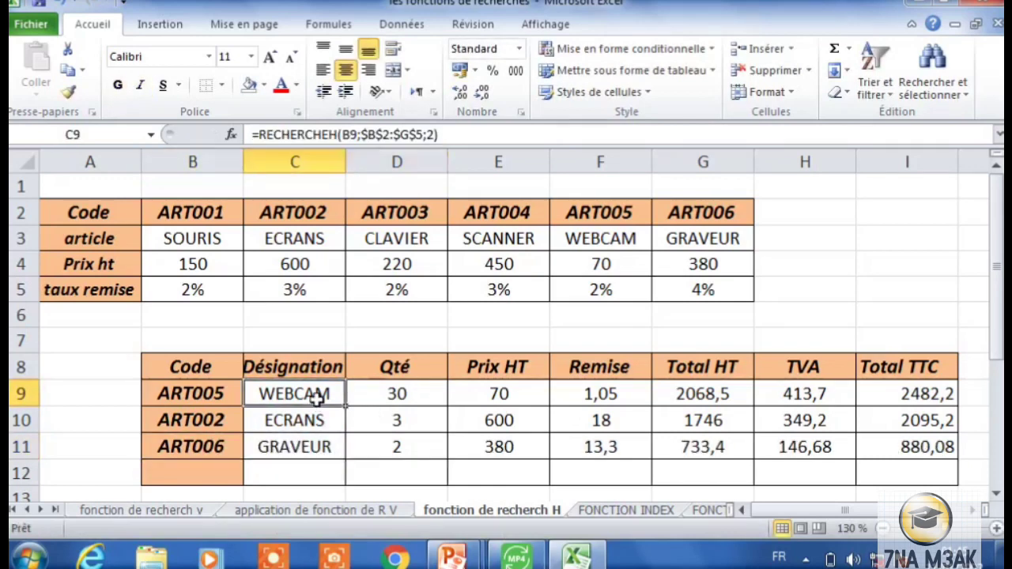
pyautogui.doubleClick(317, 395)
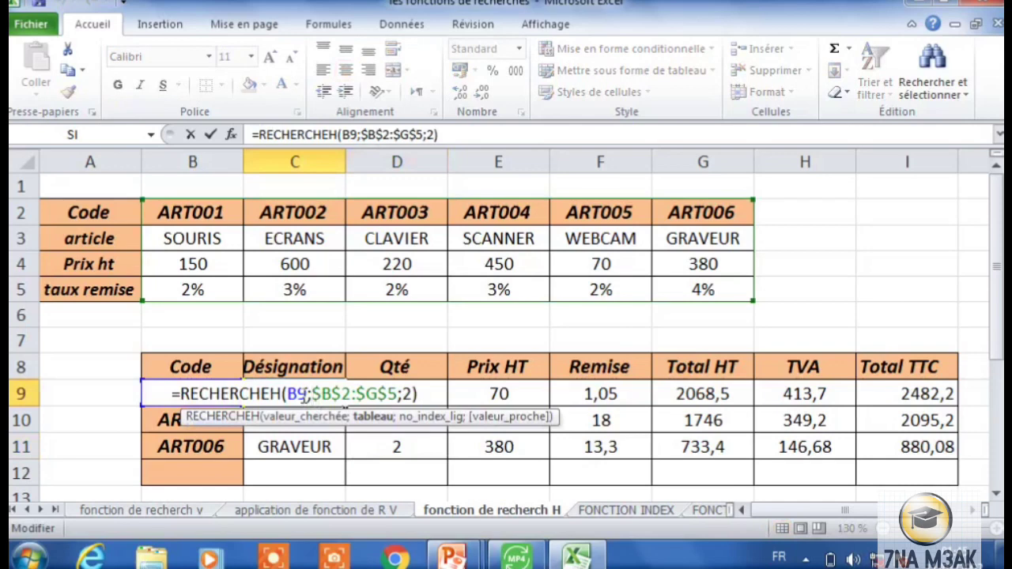
pyautogui.press('Return')
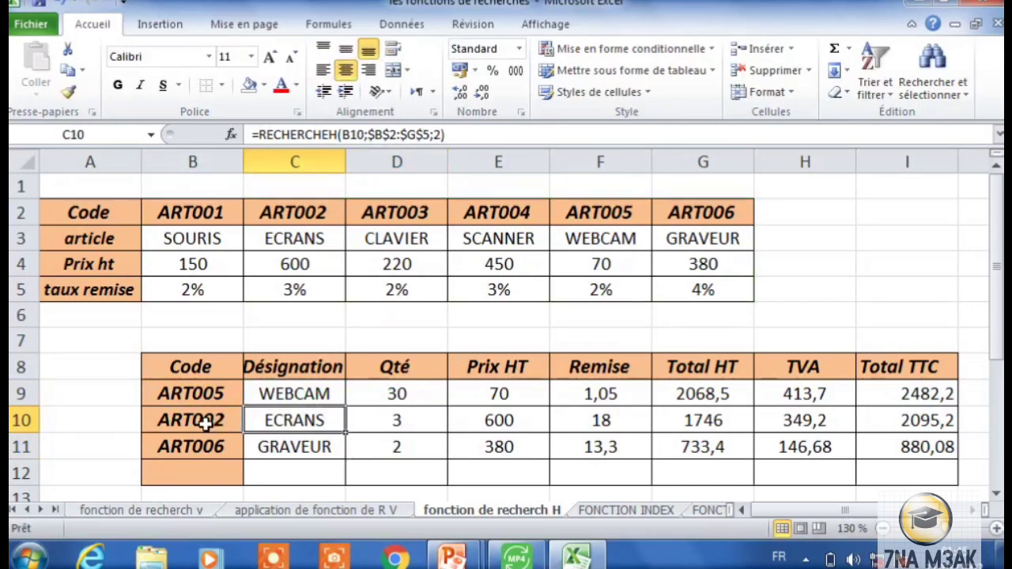
pyautogui.doubleClick(250, 419)
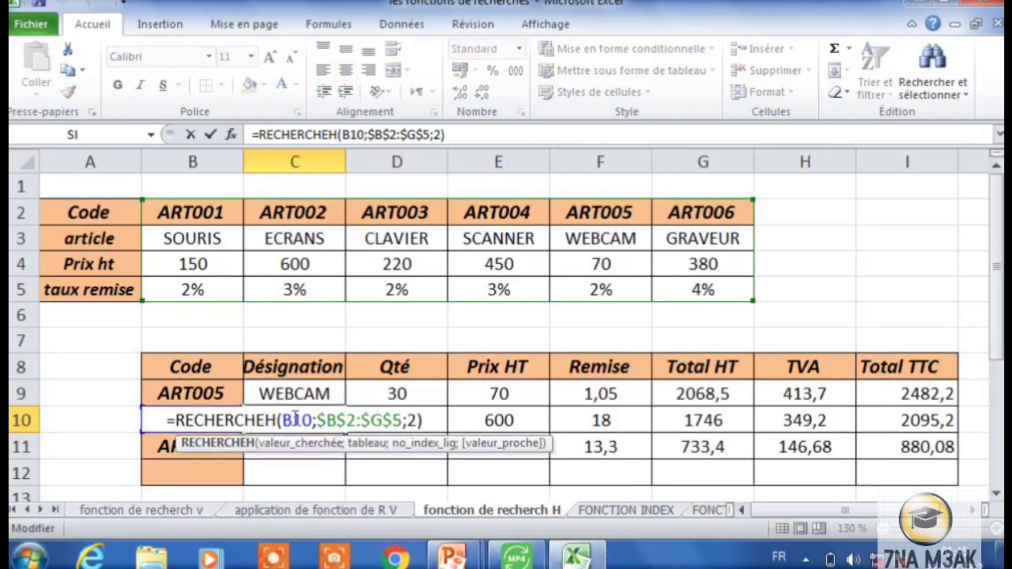
pyautogui.press('Return')
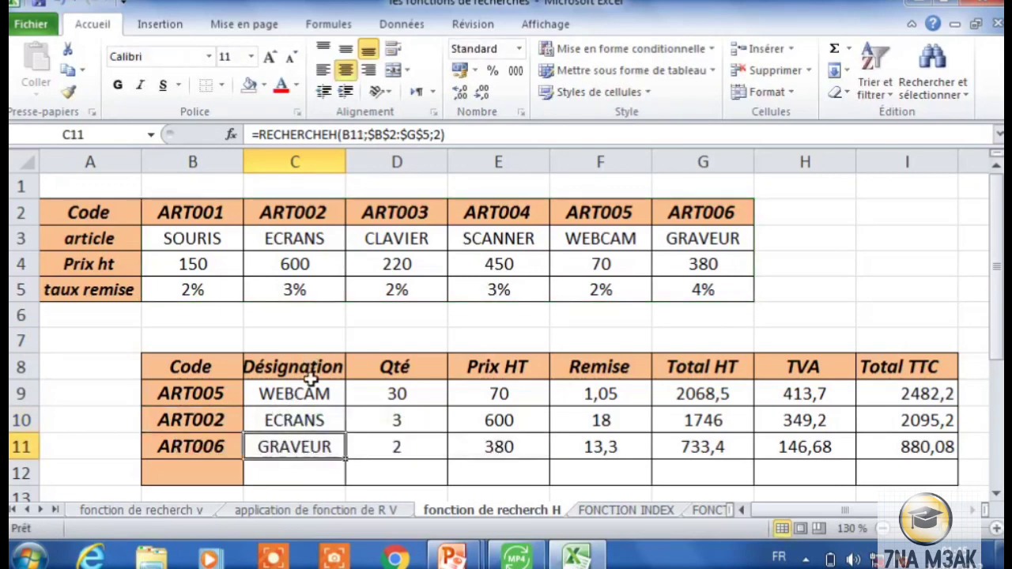
pyautogui.click(310, 394)
pyautogui.doubleClick(312, 393)
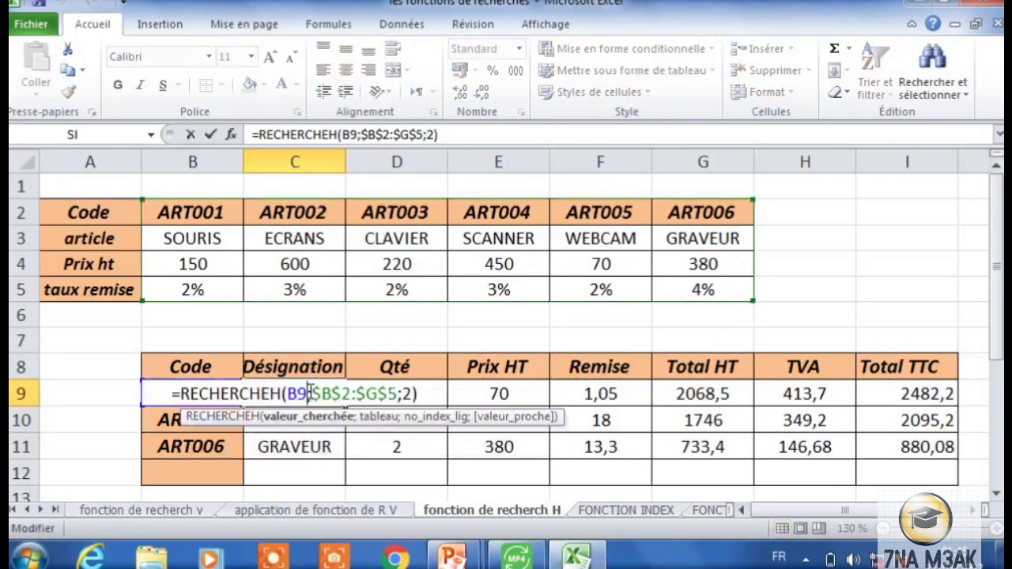
pyautogui.press('Return')
pyautogui.doubleClick(307, 447)
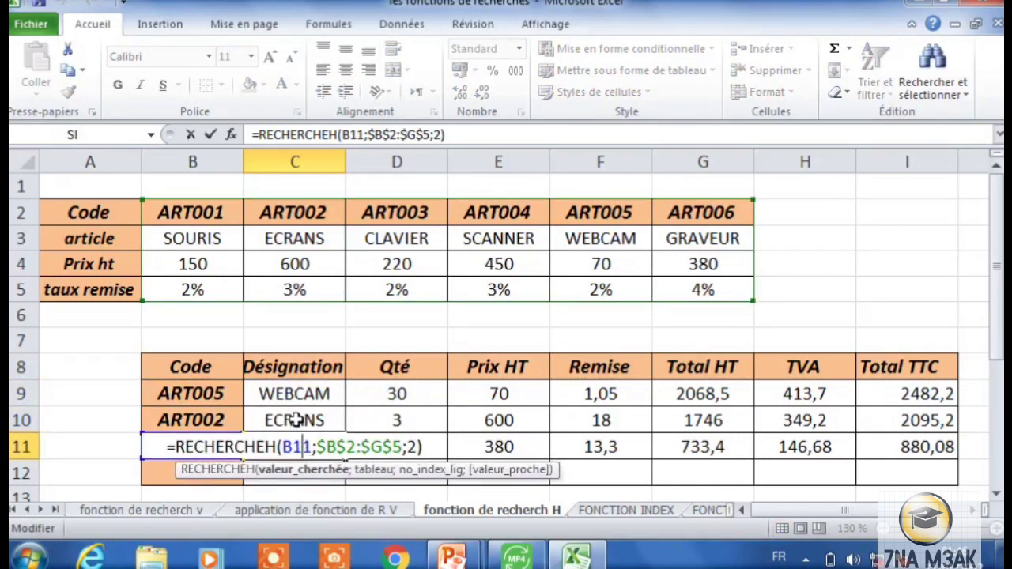
pyautogui.click(294, 420)
pyautogui.doubleClick(294, 420)
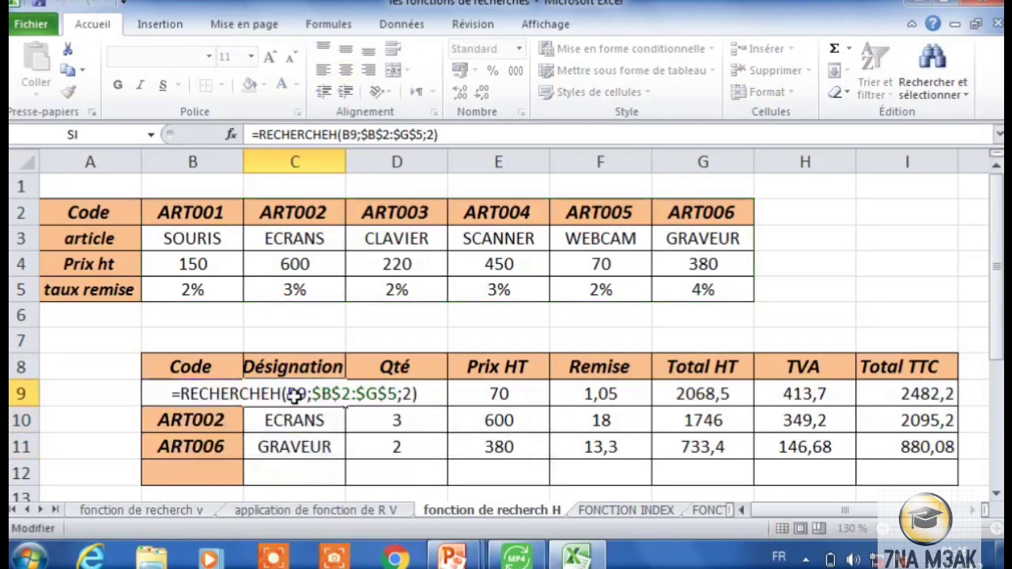
pyautogui.press('Escape')
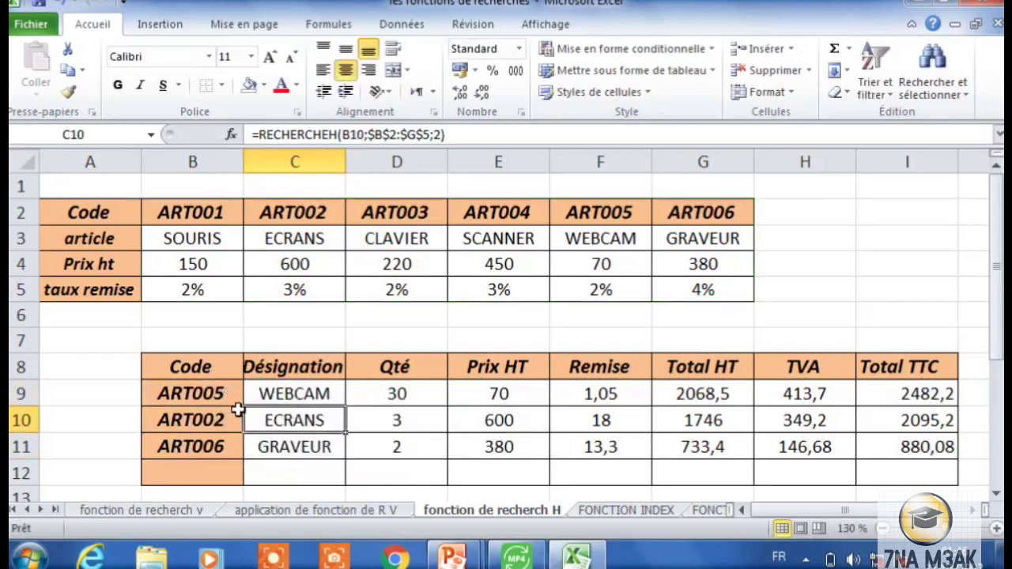